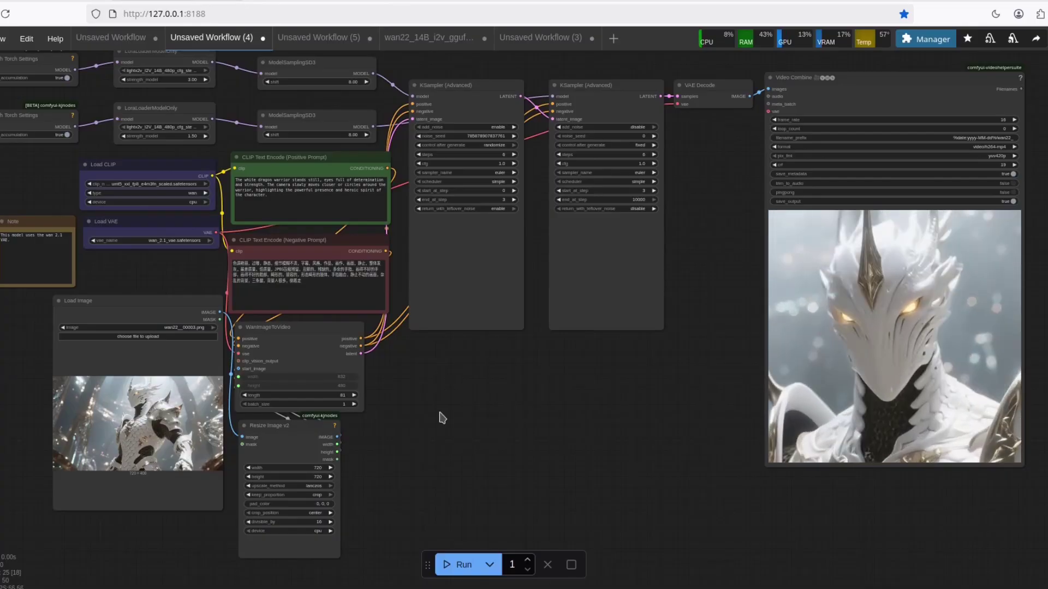
drag(614, 393, 617, 406)
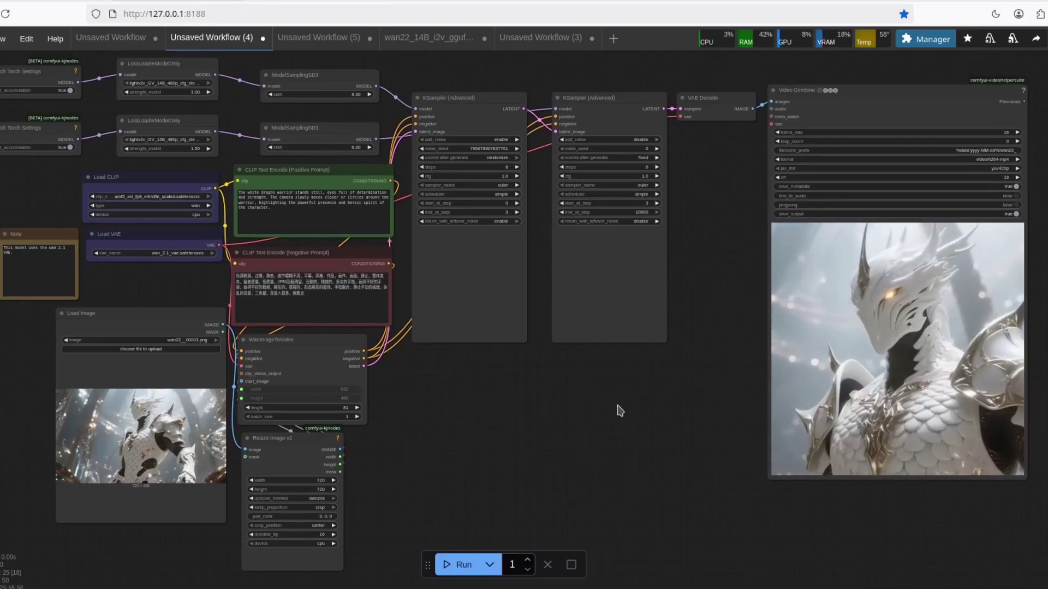
drag(711, 424, 450, 415)
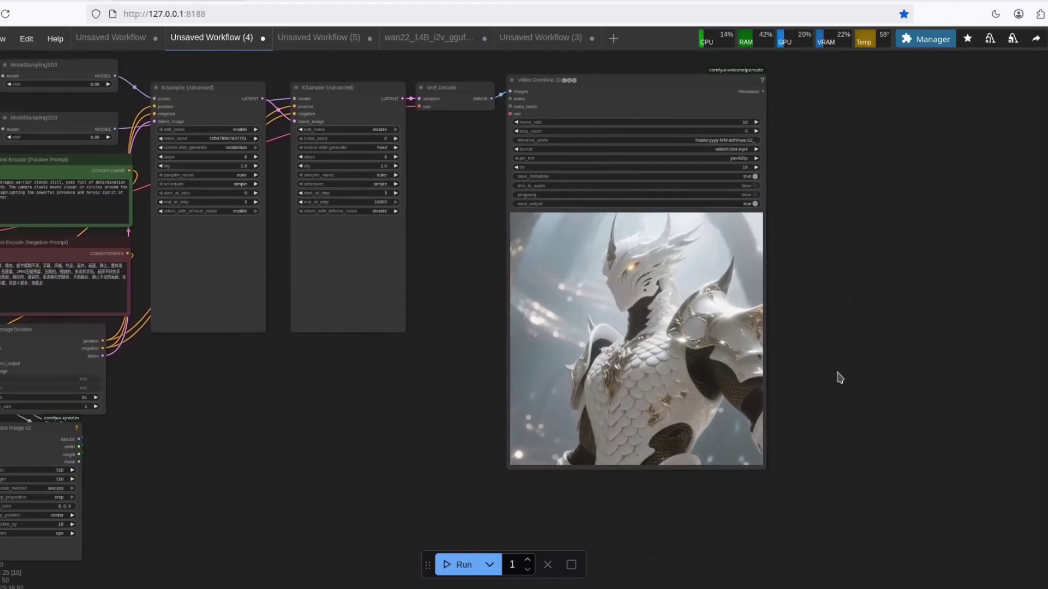
scroll(840, 378, up, 5)
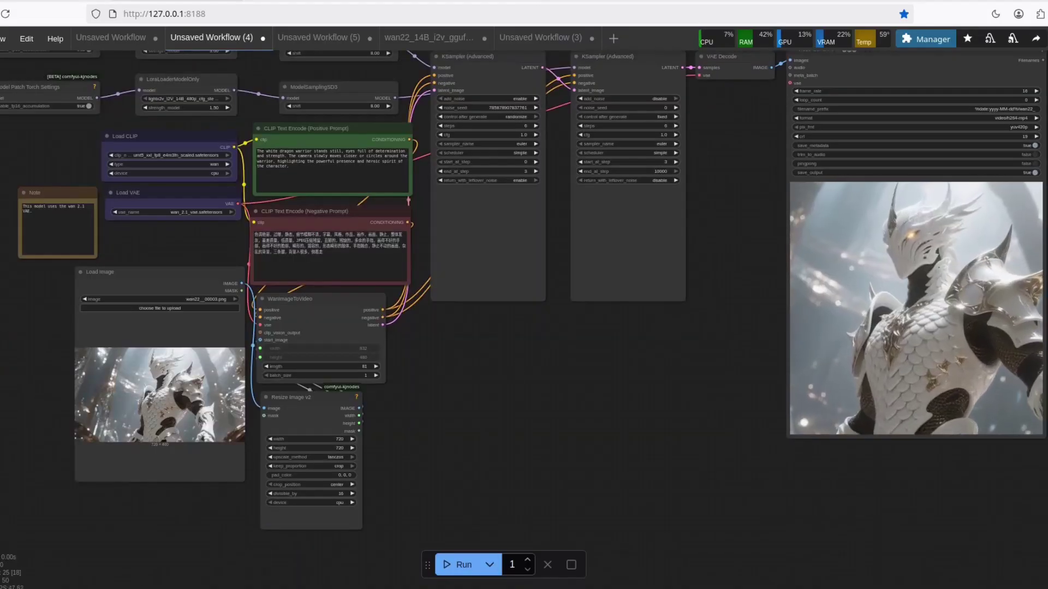
- Switch to the Wan2.2 tutorial in the ComfyUI docs and review it from the title through to the Community Resources section
click(312, 2)
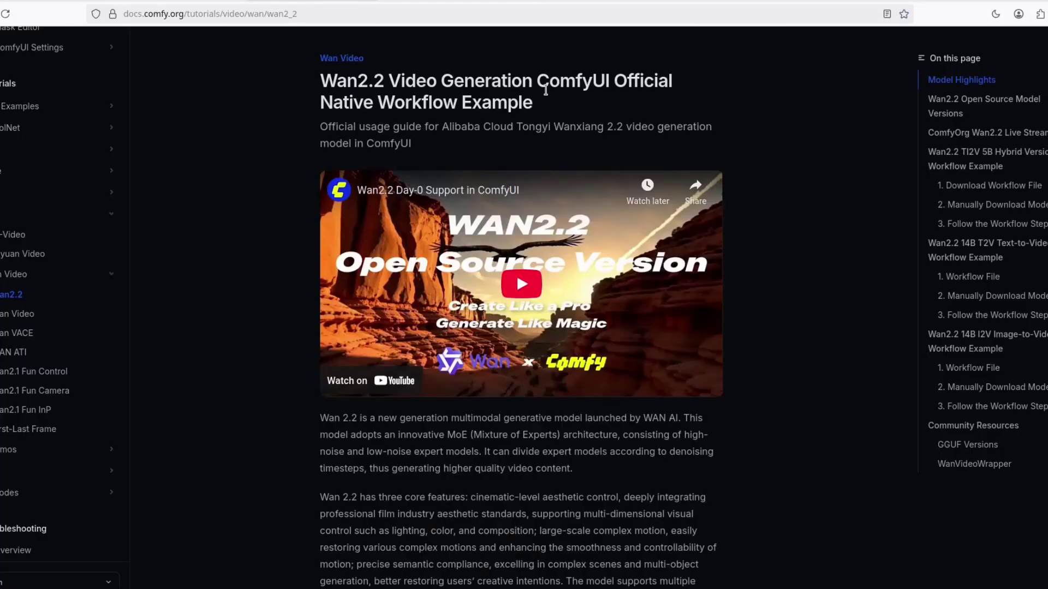
drag(553, 110, 307, 81)
click(304, 85)
drag(540, 109, 279, 72)
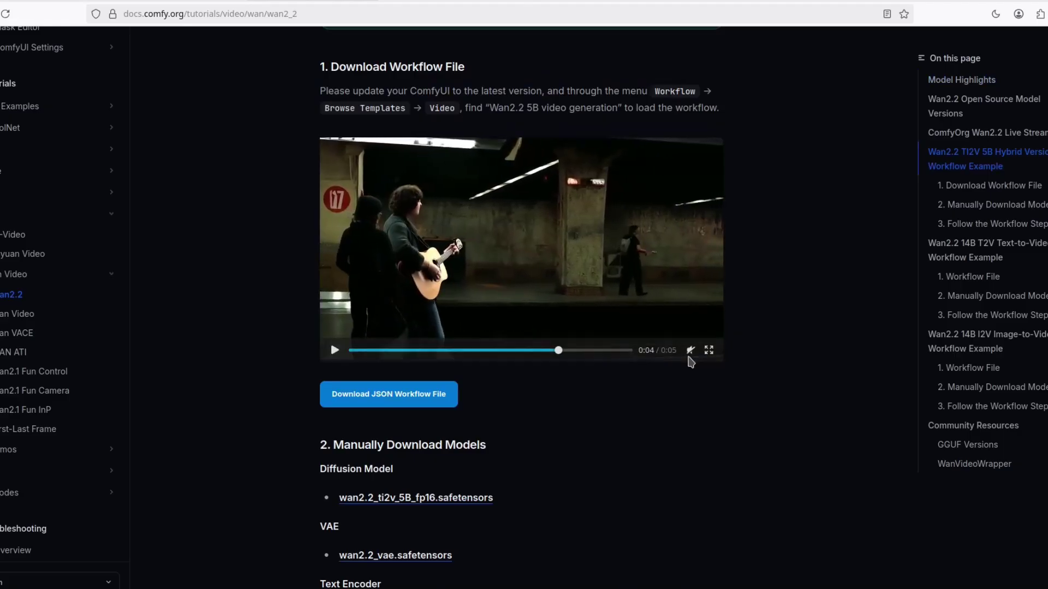
scroll(728, 335, down, 20)
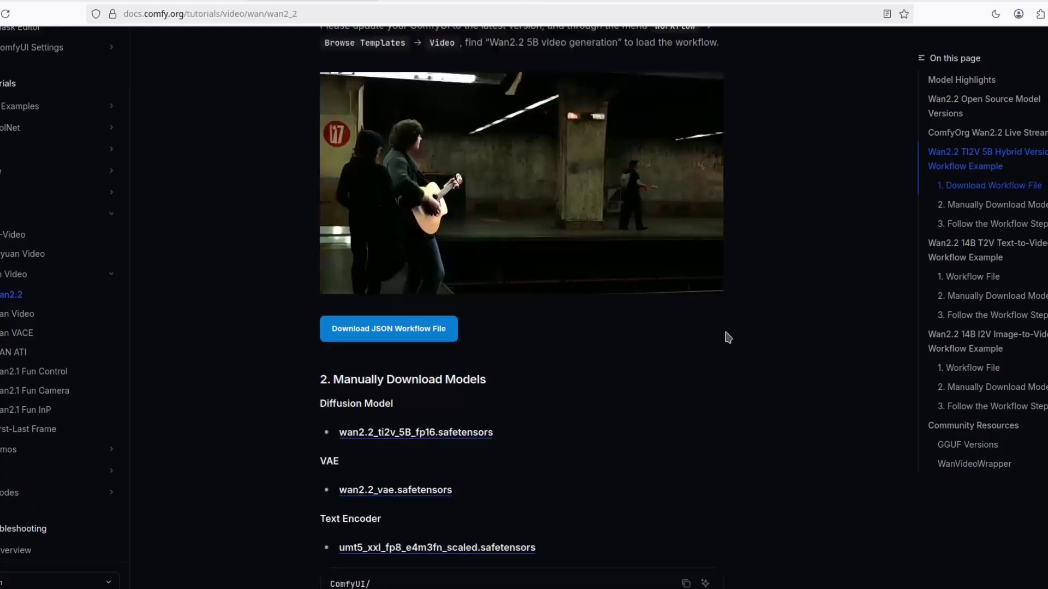
scroll(782, 233, down, 3)
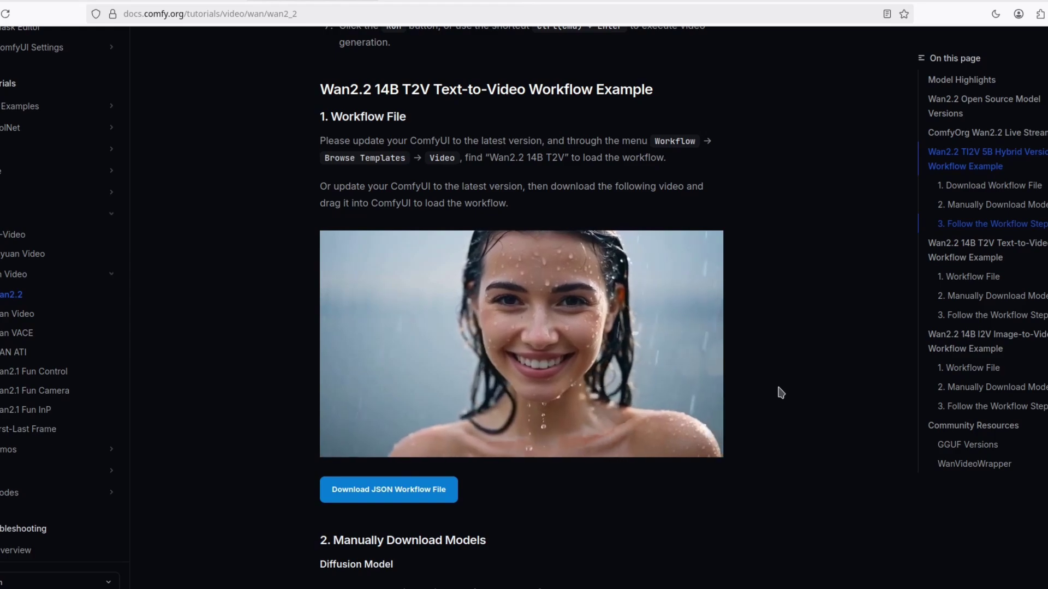
scroll(741, 309, down, 15)
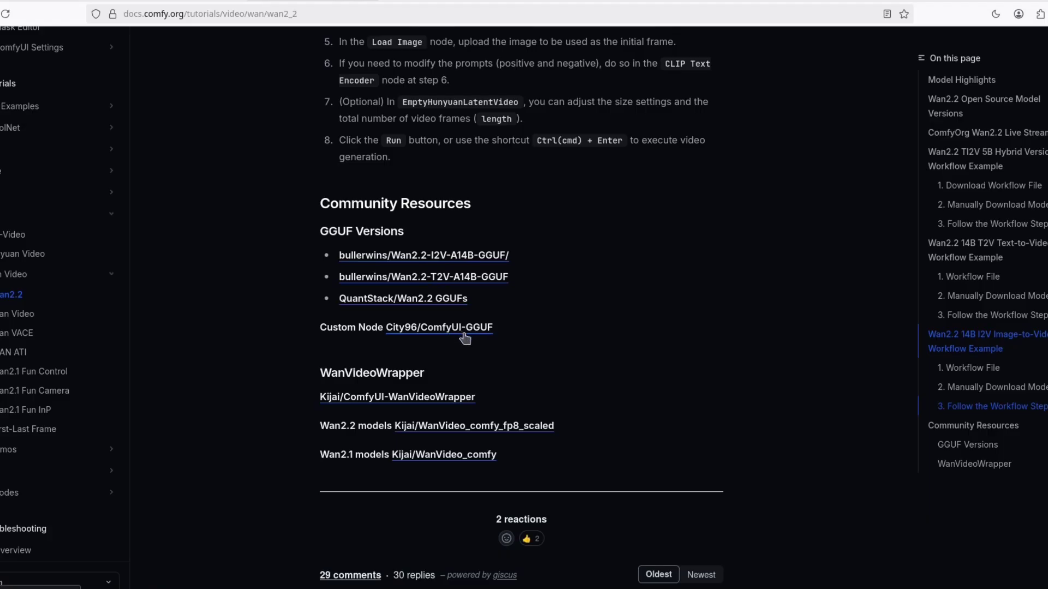
- Switch back to ComfyUI and search the Manager's custom nodes for "gguf" to check the ComfyUI-GGUF entry
click(247, 2)
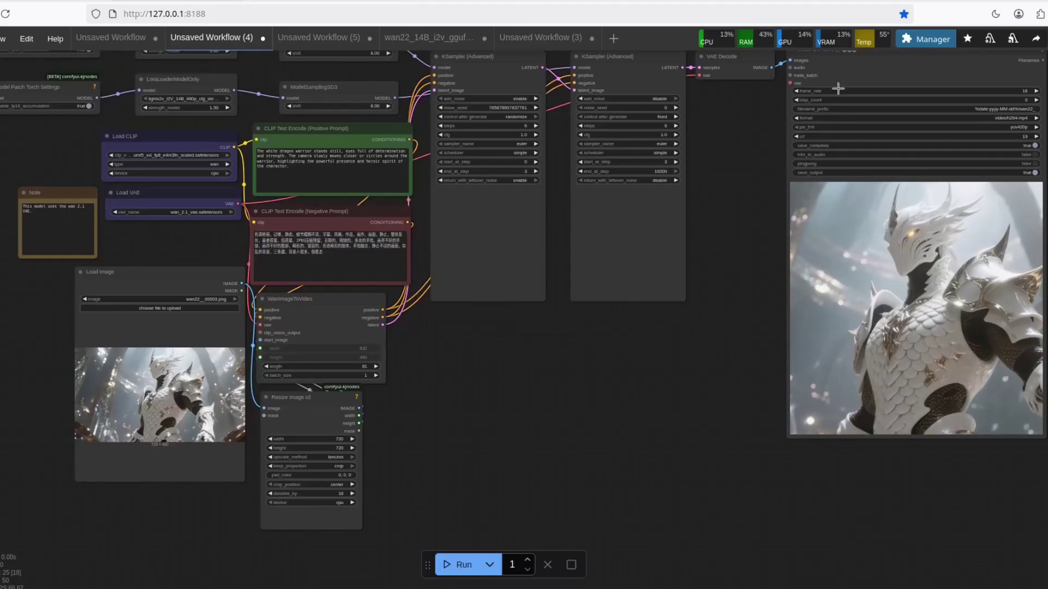
click(928, 38)
click(479, 220)
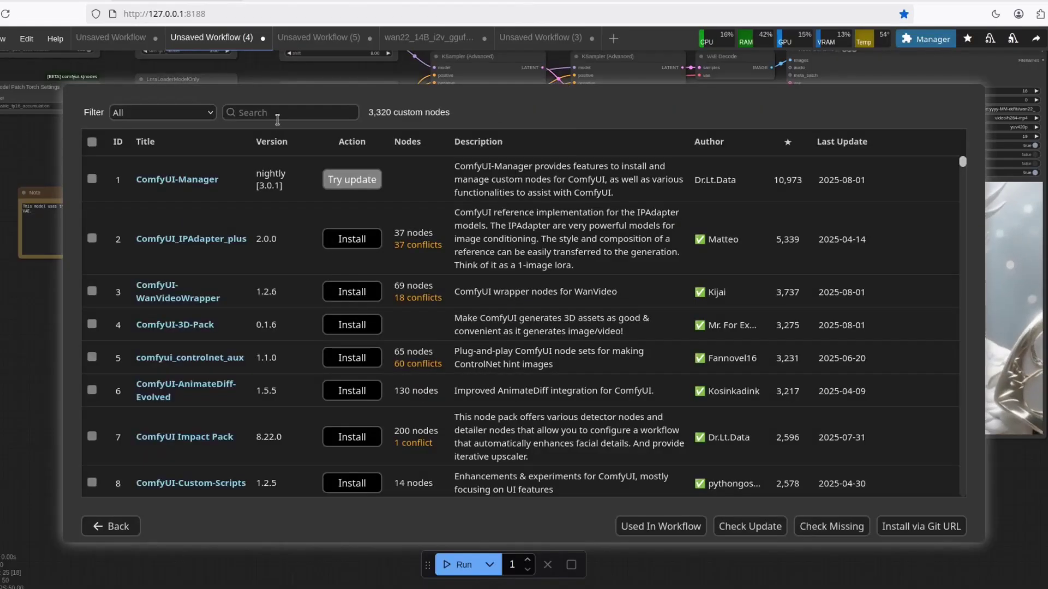
click(277, 115)
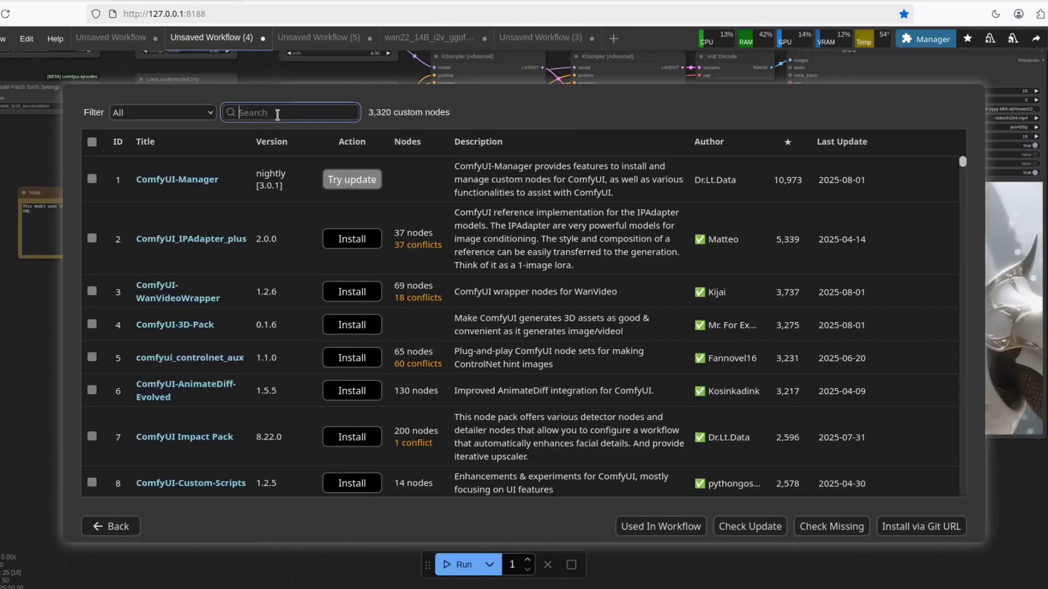
text(gguf)
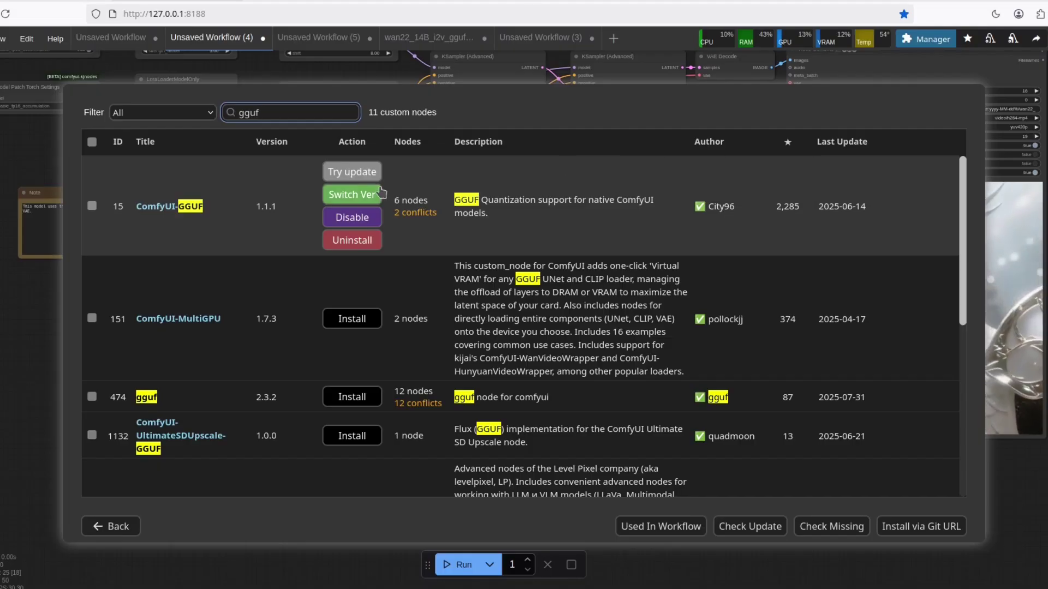
click(104, 526)
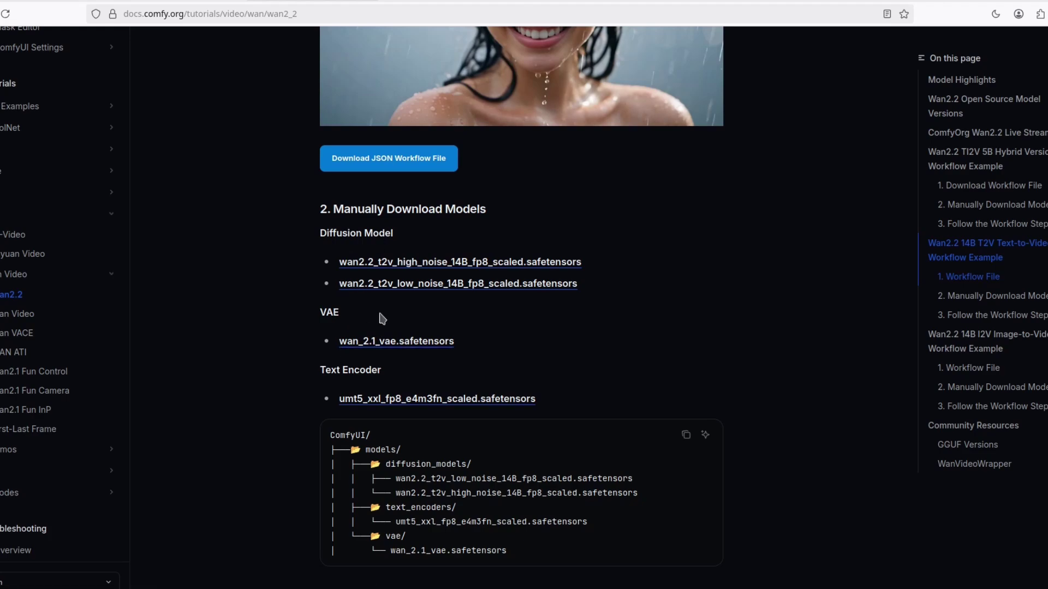
- Switch to the Dolphin file manager and check the vae and diffusion_models folders inside ComfyUI/models against the docs' model list
click(82, 540)
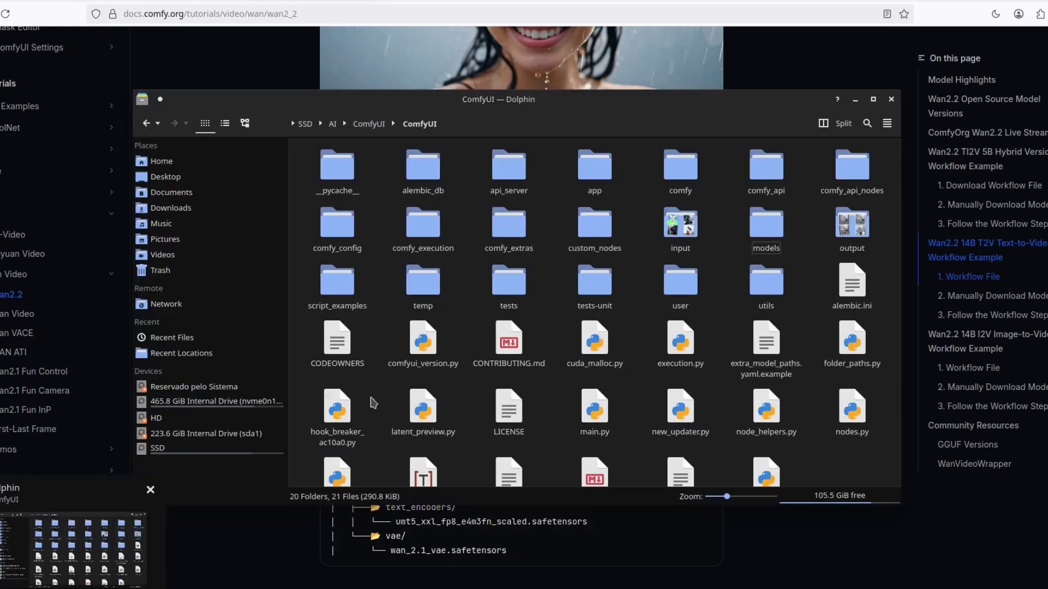
double_click(766, 226)
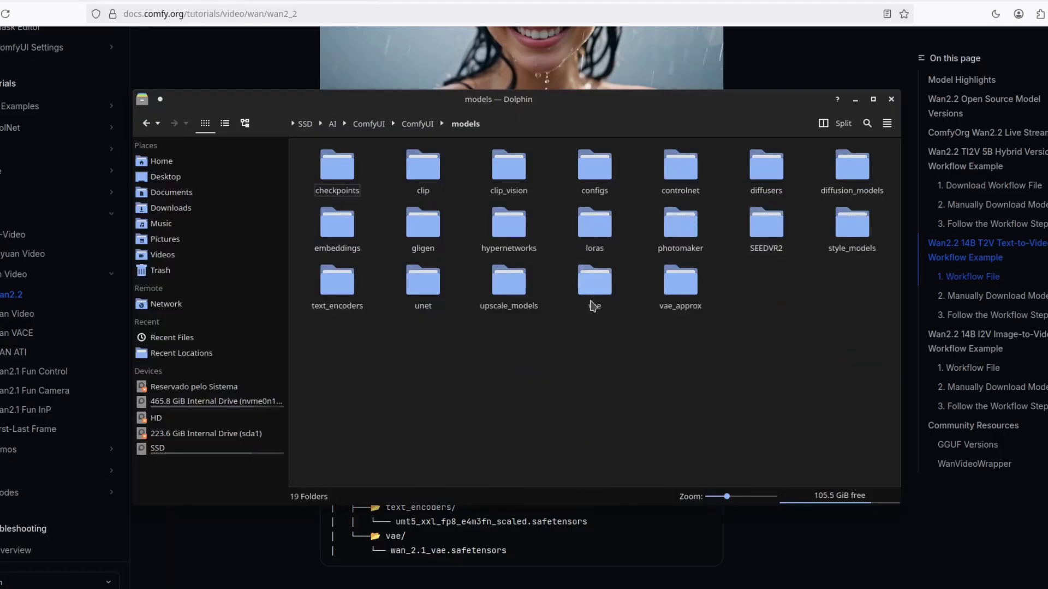
double_click(595, 281)
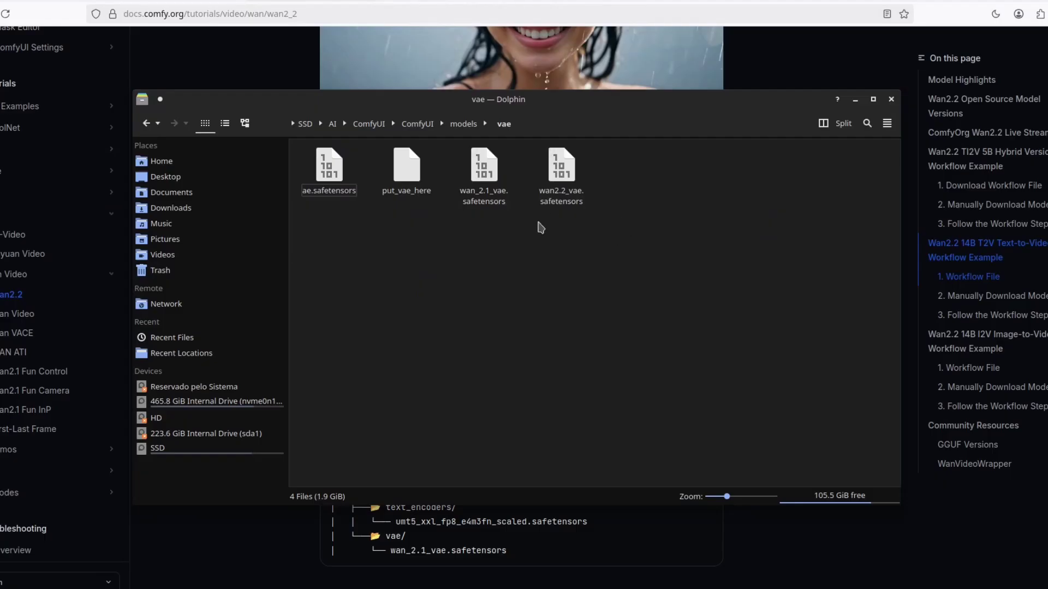
key(alt+Tab)
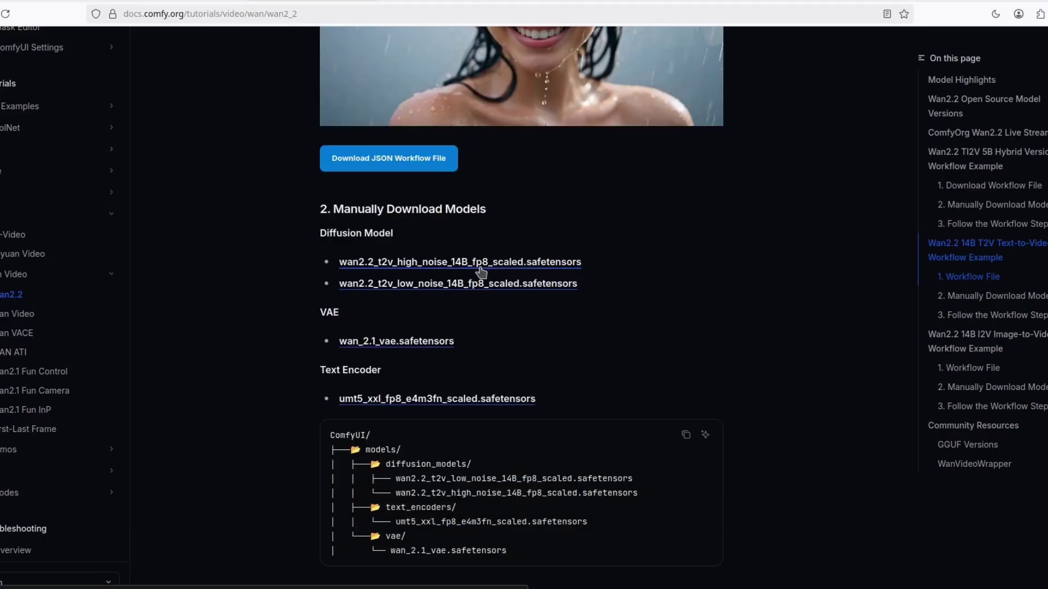
key(alt+Tab)
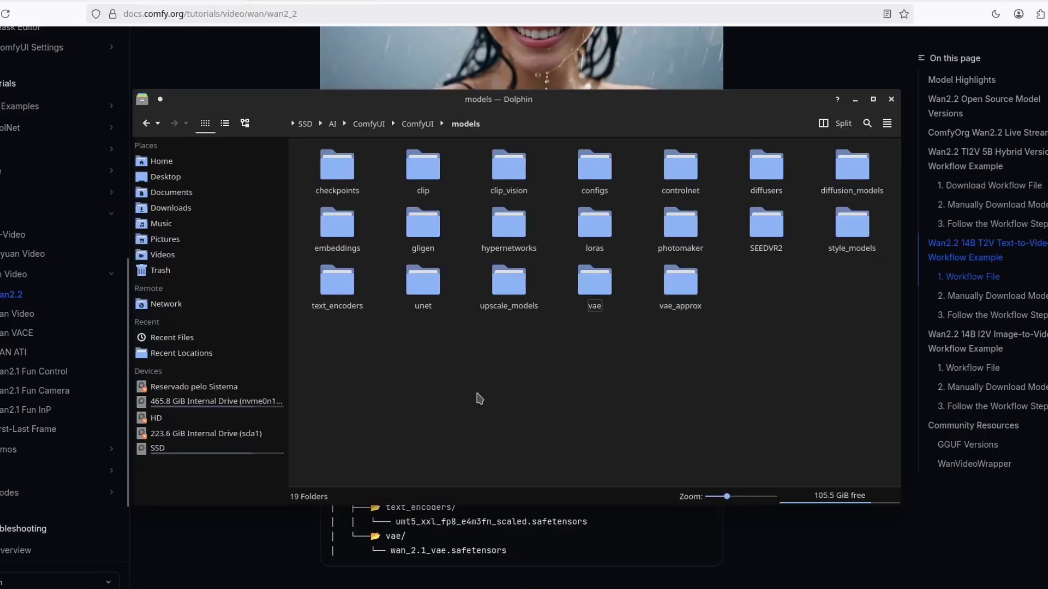
double_click(852, 169)
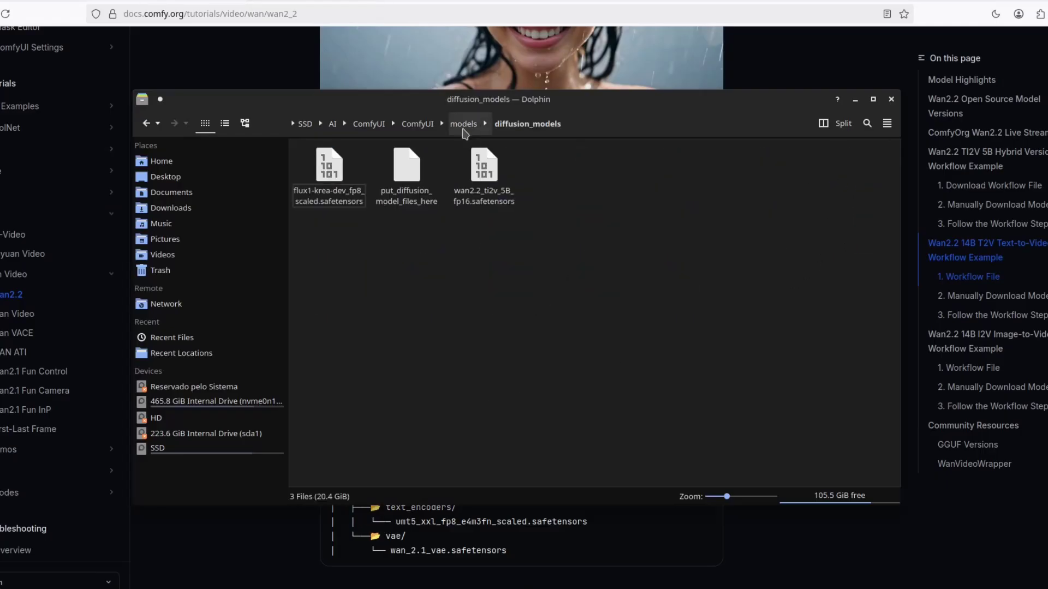
click(464, 124)
- Look up the GGUF Versions links in the docs and check the unet folder in ComfyUI/models in Dolphin
key(alt+Tab)
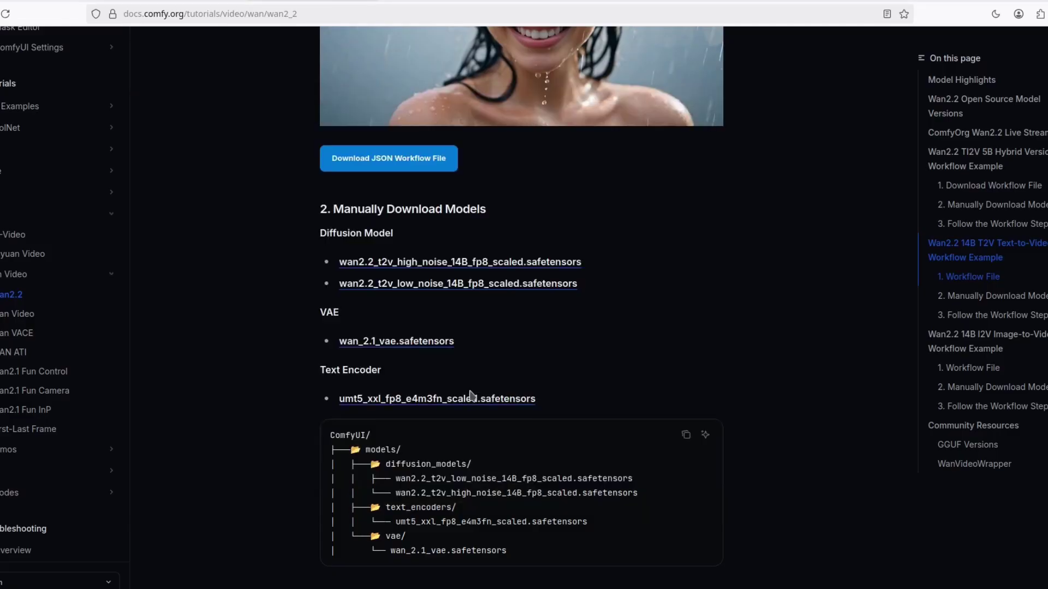
scroll(470, 394, down, 20)
key(alt+Tab)
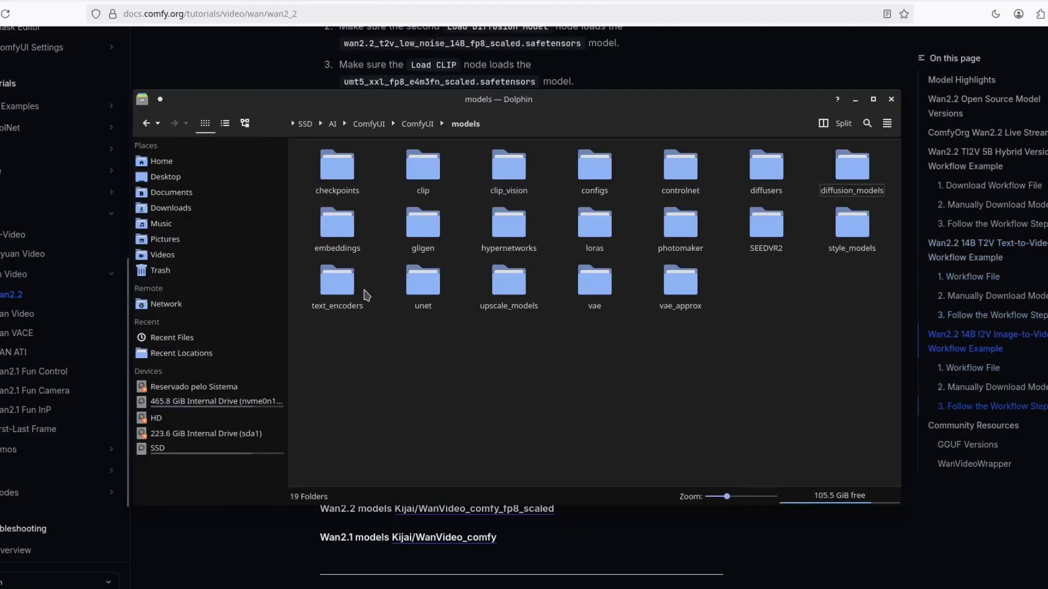
double_click(422, 289)
click(463, 124)
- Find the text encoder download in the docs' 14B T2V model list and open the text_encoders folder in Dolphin
key(alt+Tab)
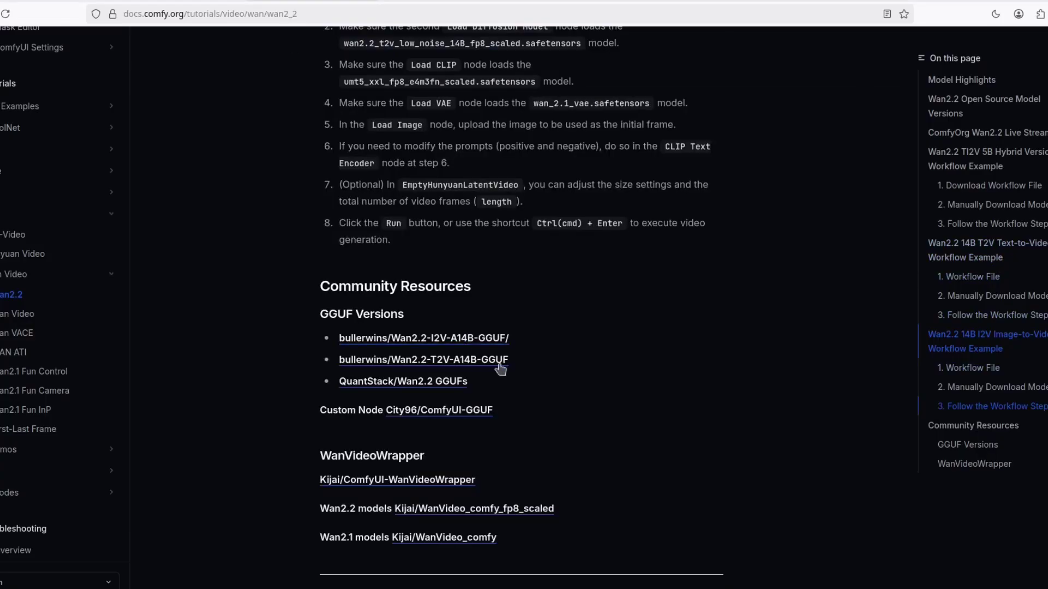
scroll(535, 416, up, 15)
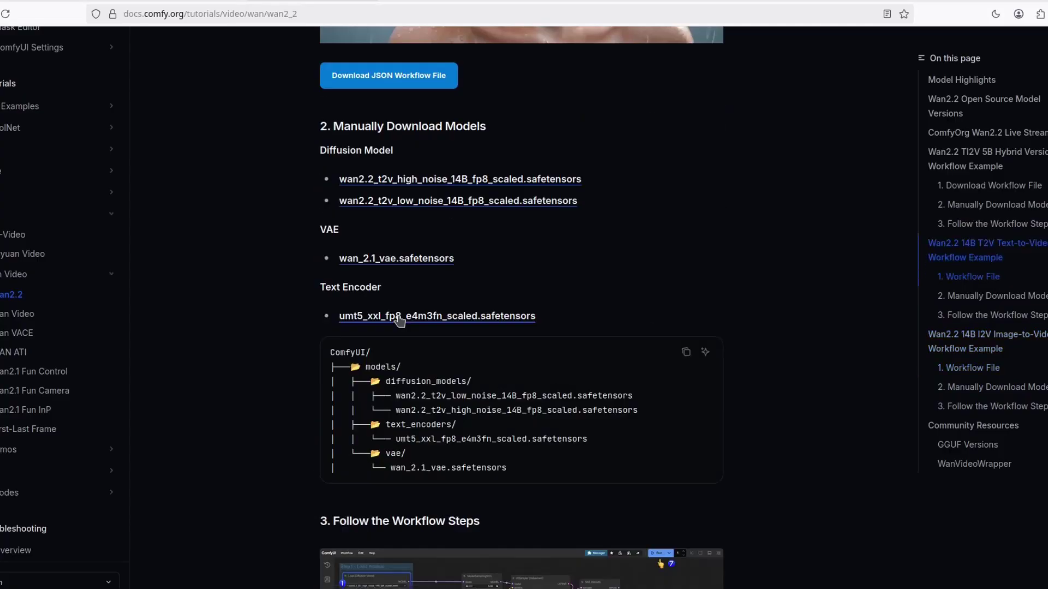
key(alt+Tab)
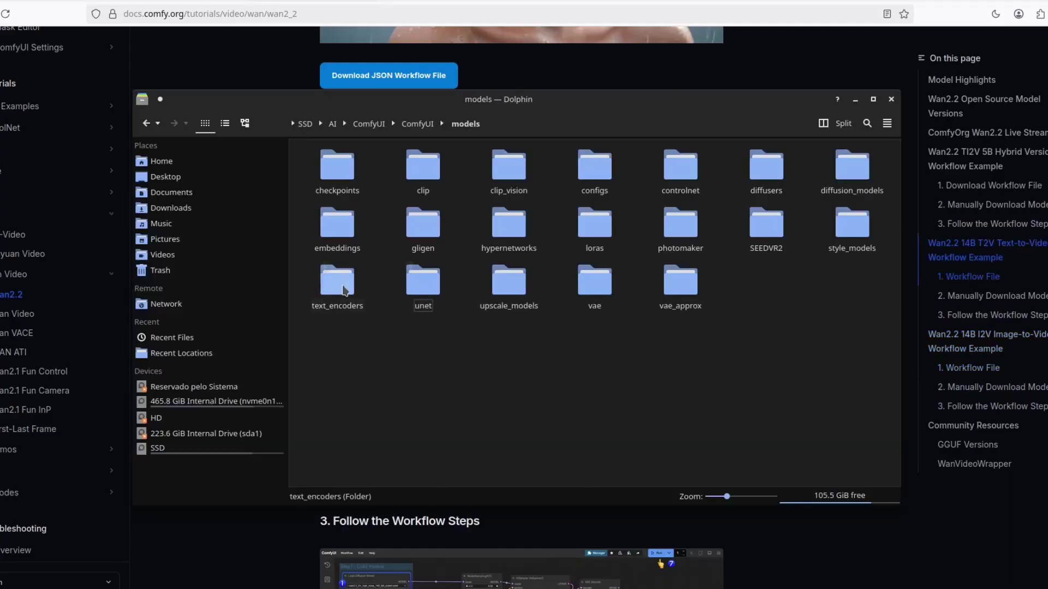
double_click(332, 287)
- Switch to the bullerwins/Wan2.2-I2V-A14B-GGUF page on Hugging Face and compare the high-noise and low-noise GGUF files and their sizes
key(alt+Tab)
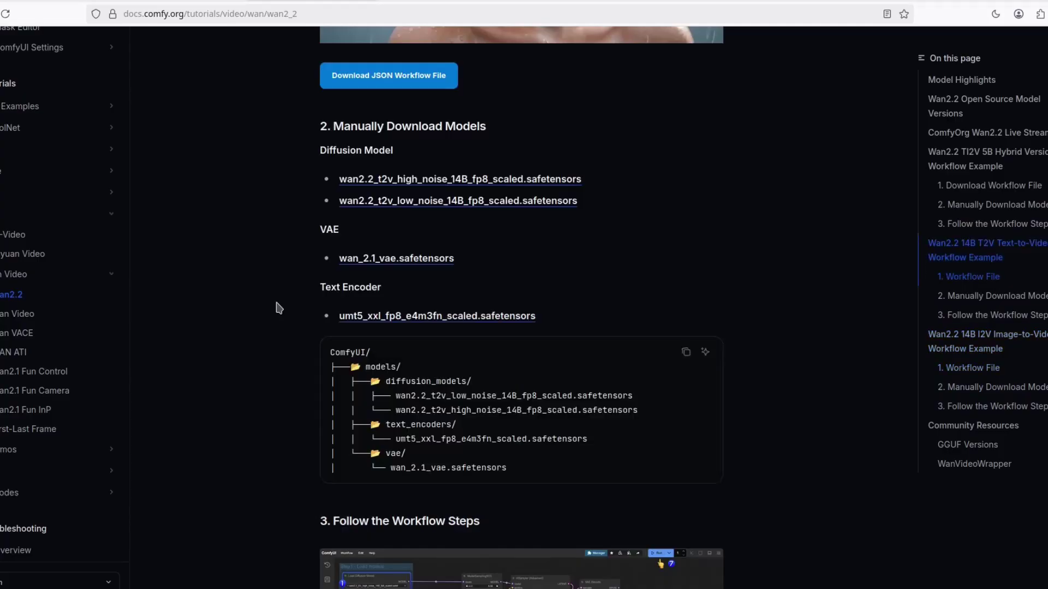
key(ctrl+Tab)
scroll(315, 161, down, 3)
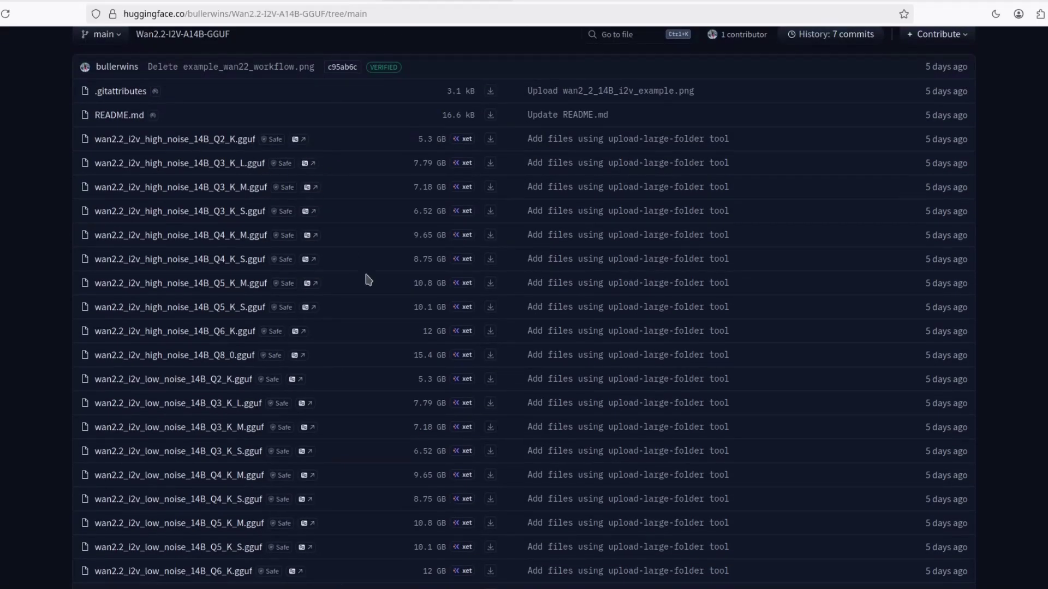
scroll(380, 279, down, 2)
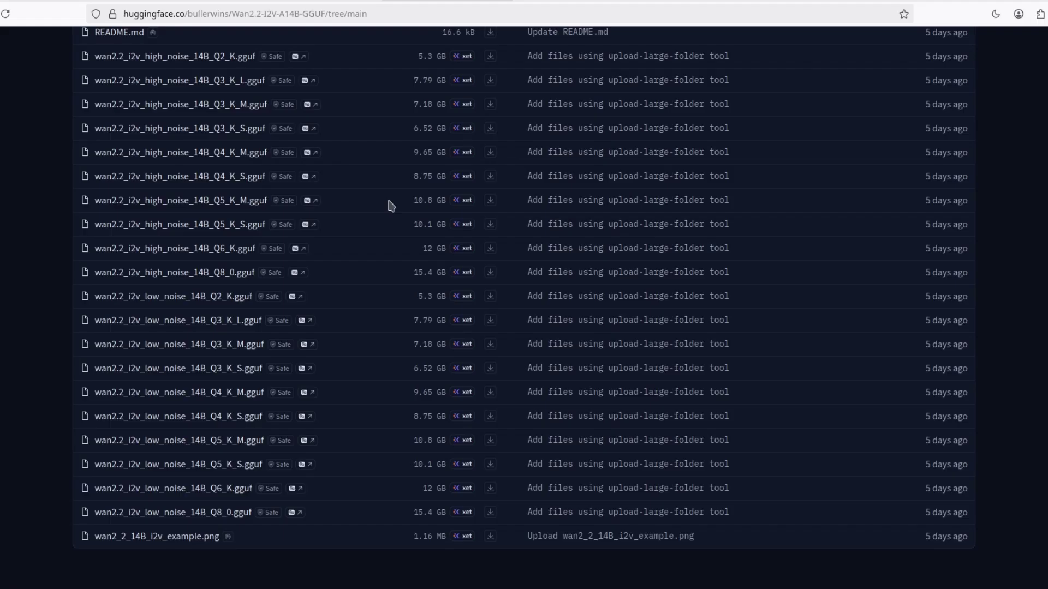
scroll(391, 205, up, 2)
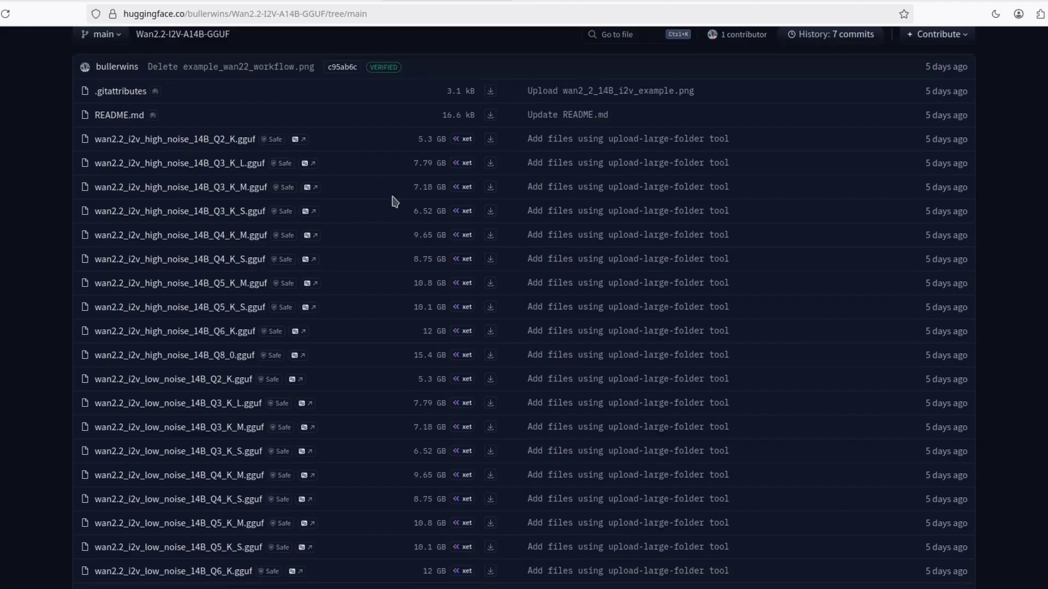
scroll(395, 201, down, 2)
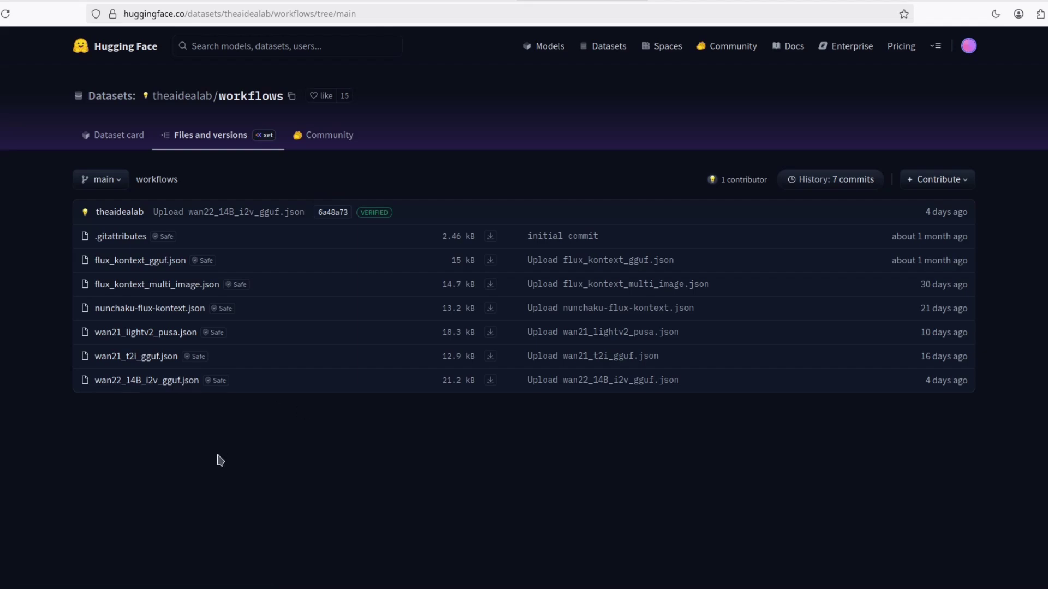
- Return to the ComfyUI workflow and examine its chain from the GGUF Unet loaders through the Sage Attention, Torch and LoRA nodes to the samplers
click(176, 2)
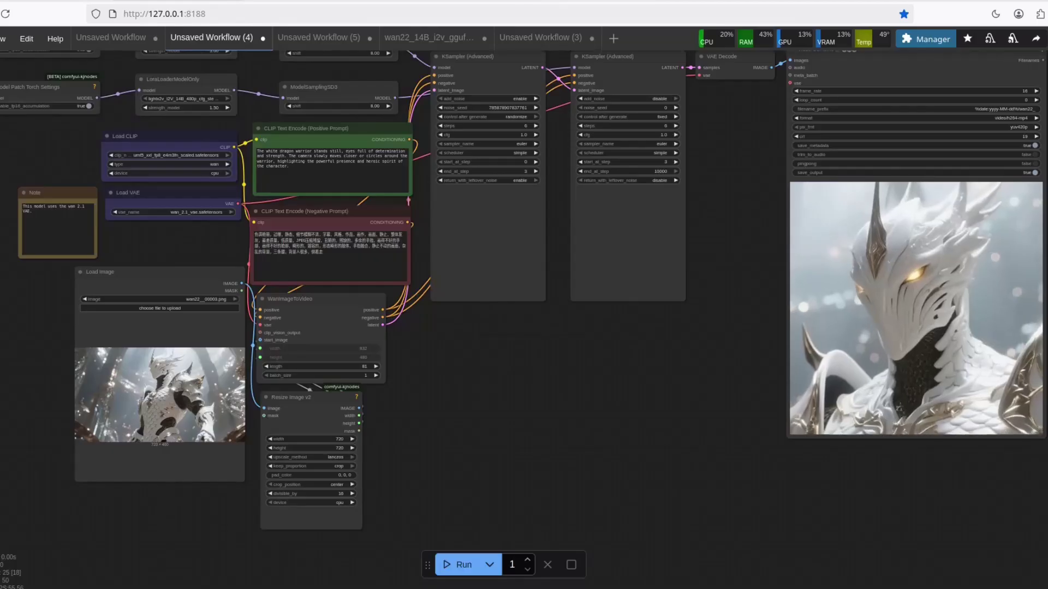
drag(591, 398, 598, 440)
drag(399, 255, 430, 256)
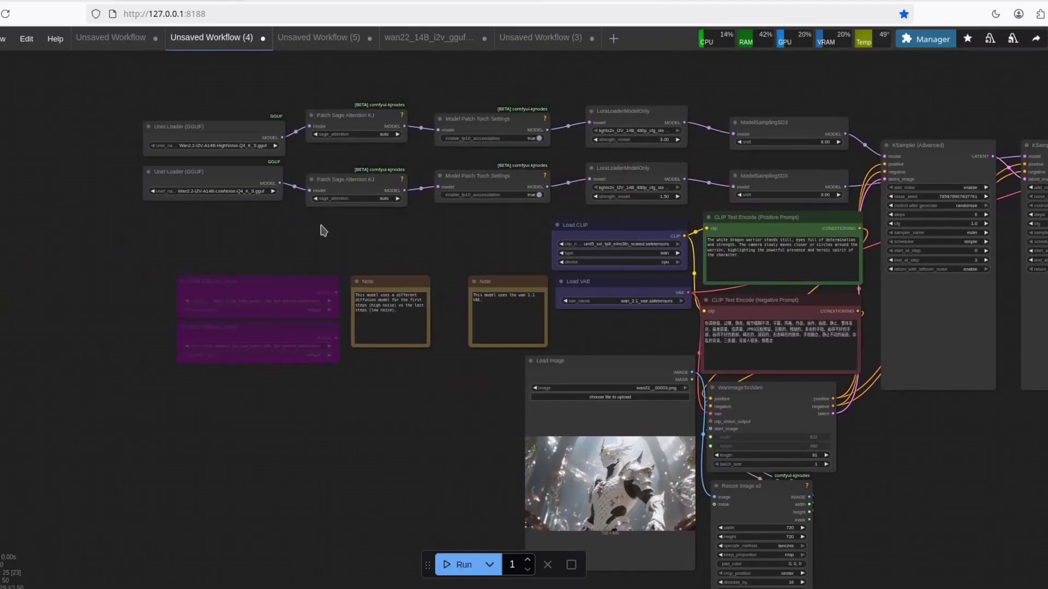
scroll(312, 257, up, 4)
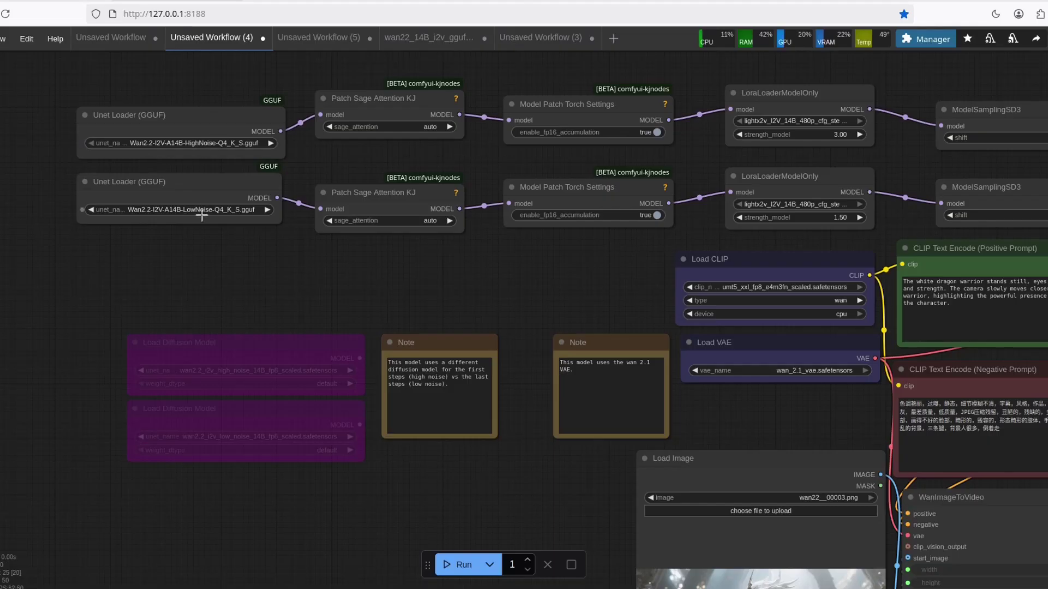
drag(467, 287, 268, 290)
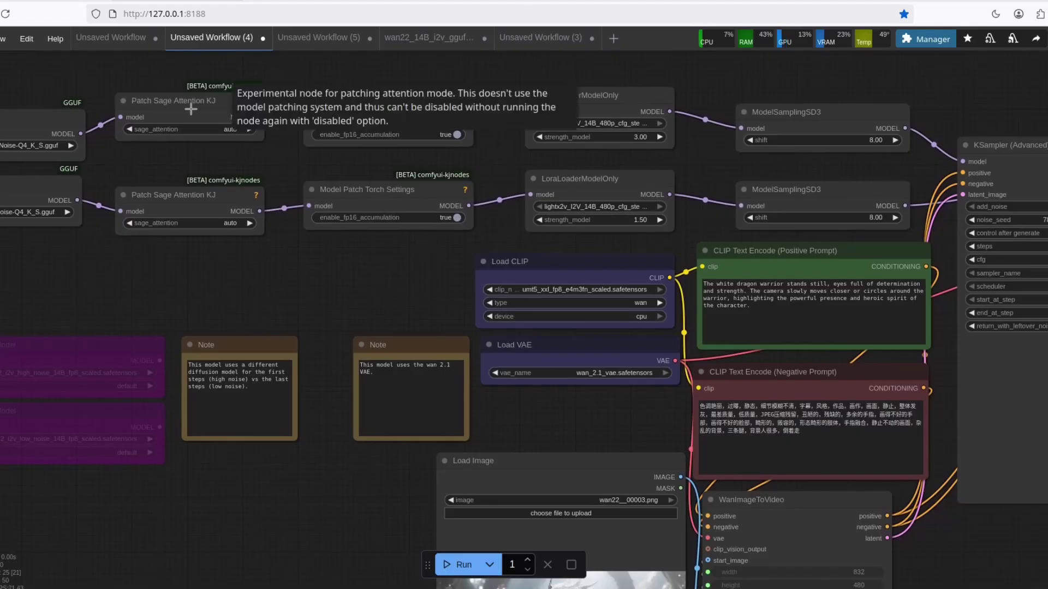
scroll(294, 273, down, 3)
drag(356, 278, 311, 271)
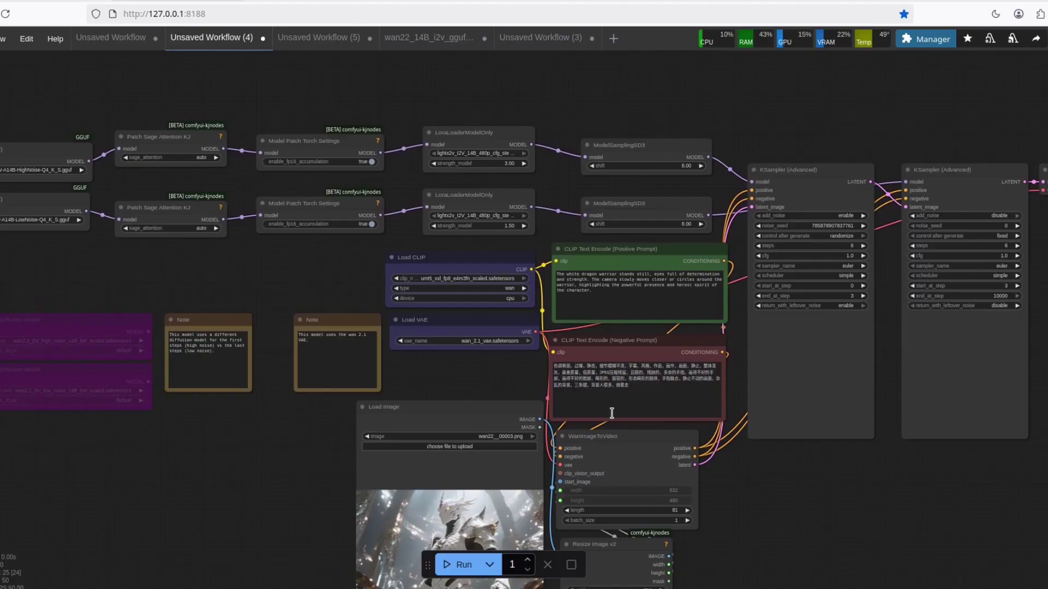
scroll(334, 275, down, 1)
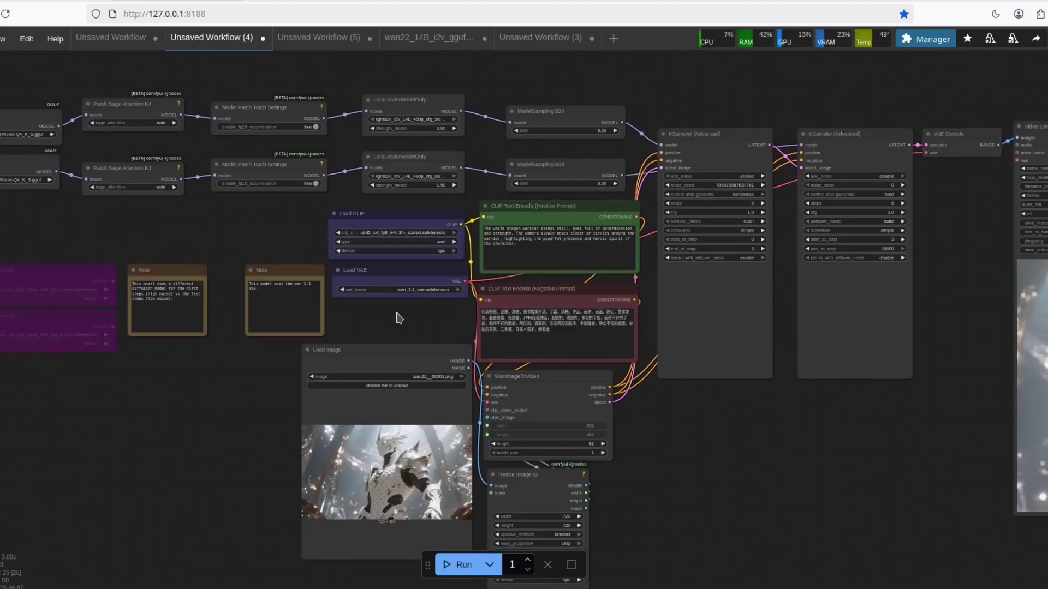
- Examine the CLIP, VAE, prompt and image resize nodes, and the steps, start_at_step and end_at_step settings of both advanced KSampler nodes
drag(216, 242, 381, 275)
scroll(234, 225, up, 3)
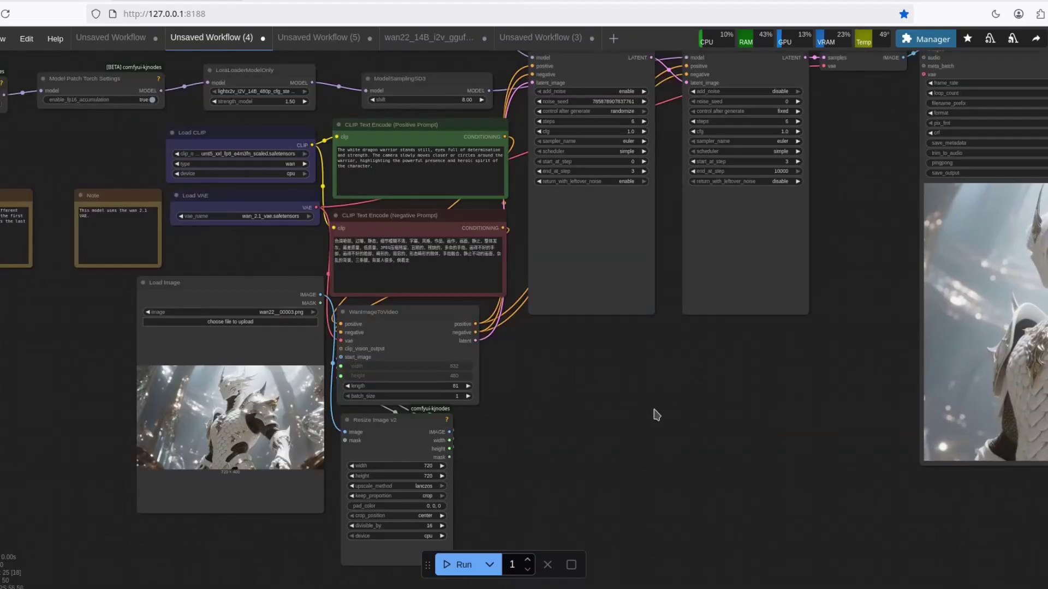
drag(653, 411, 741, 509)
drag(371, 213, 433, 267)
scroll(433, 267, up, 2)
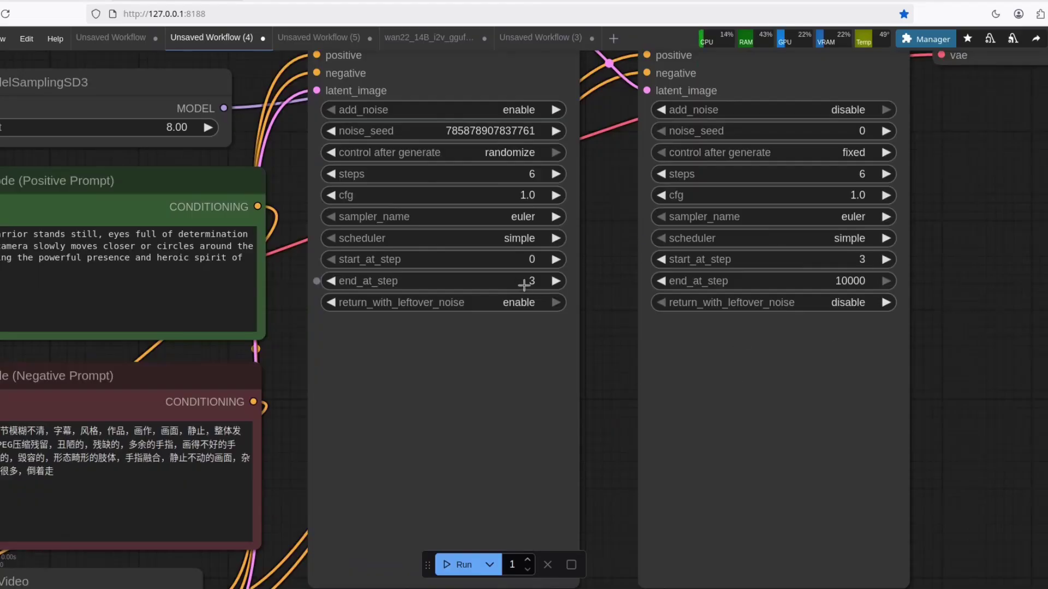
scroll(619, 371, down, 5)
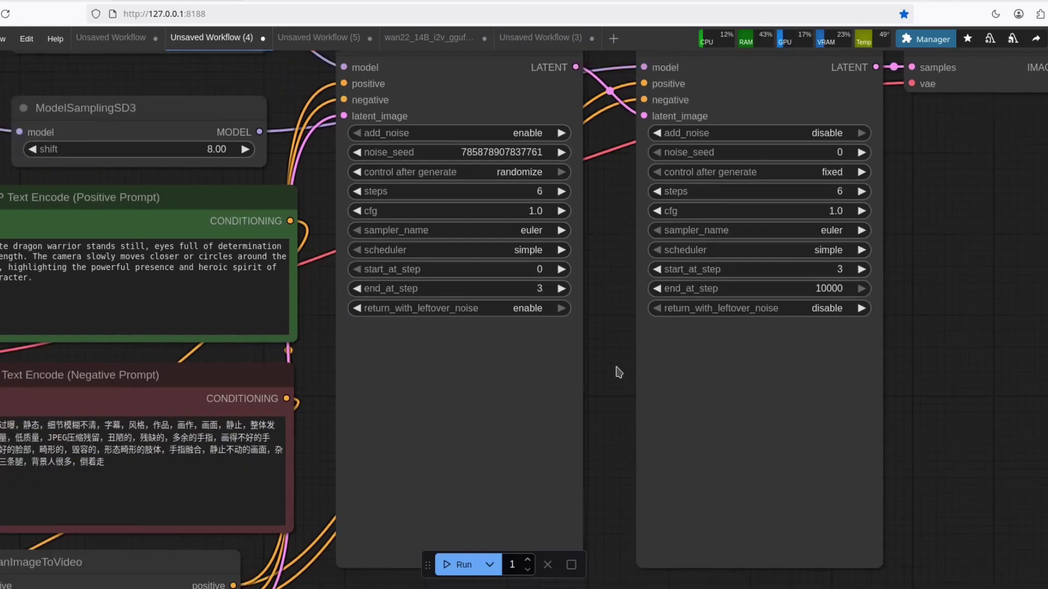
scroll(577, 299, up, 1)
- View the generated white dragon warrior video and the output settings in the Video Combine node
drag(603, 245, 873, 303)
drag(224, 240, 530, 391)
click(349, 200)
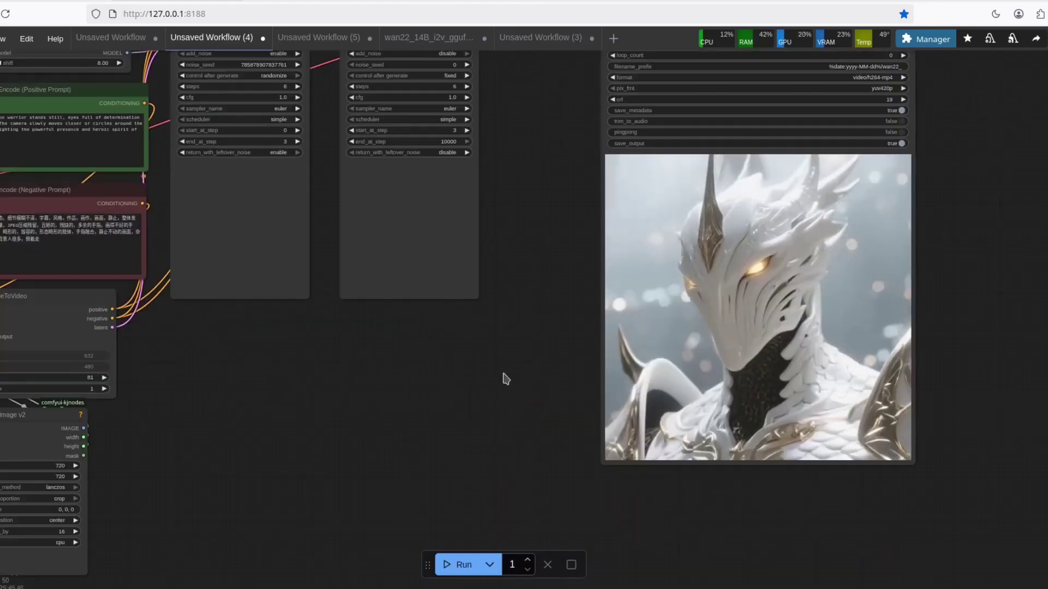
drag(503, 374, 615, 325)
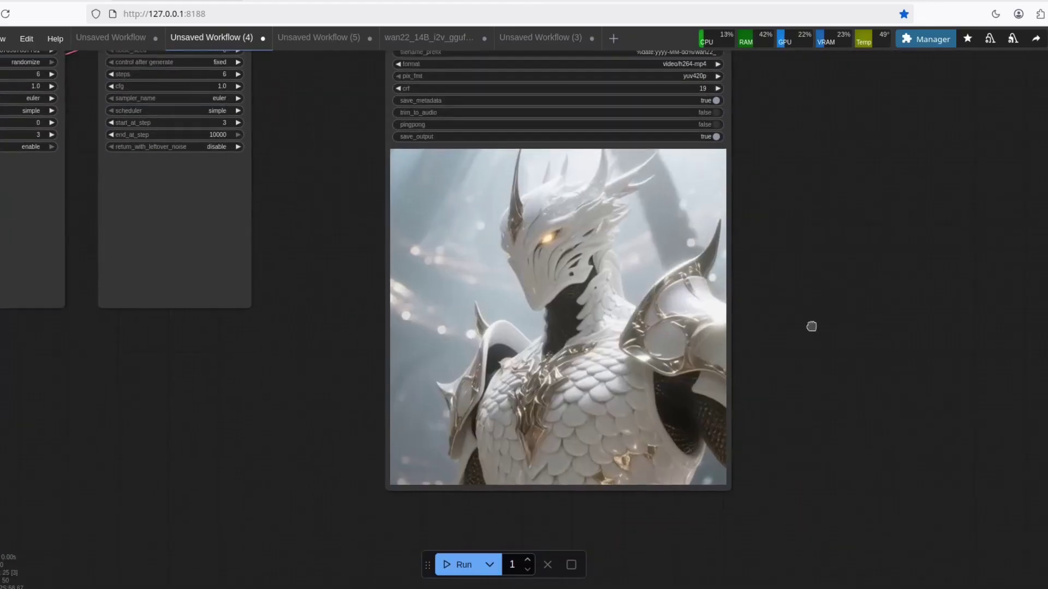
scroll(811, 329, up, 2)
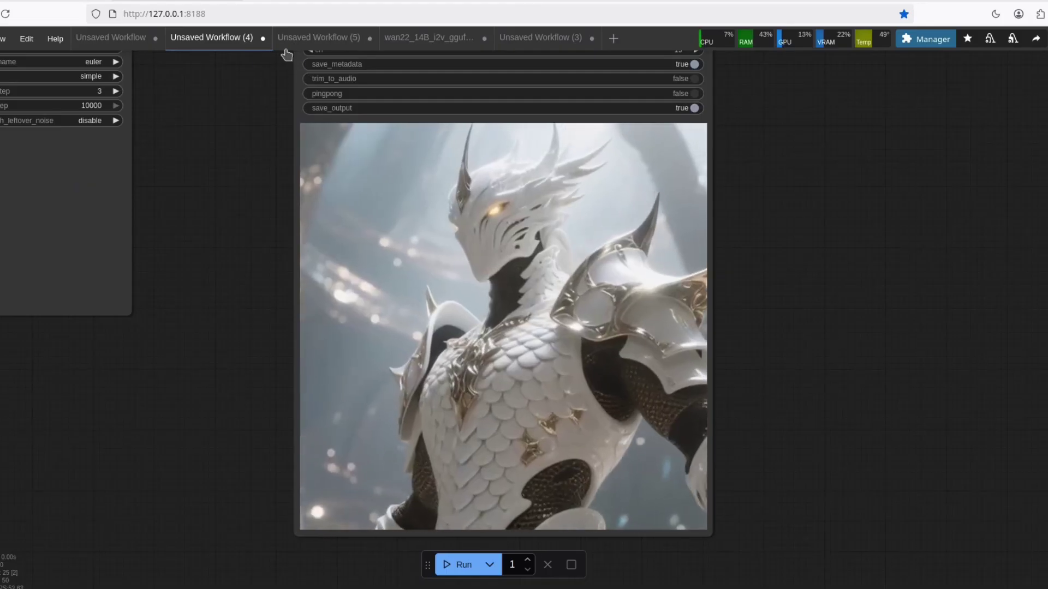
- Switch to Unsaved Workflow (5) to view its archer video, and check the penguin prompt in the wan22_14B_i2v_gguf workflow
click(306, 37)
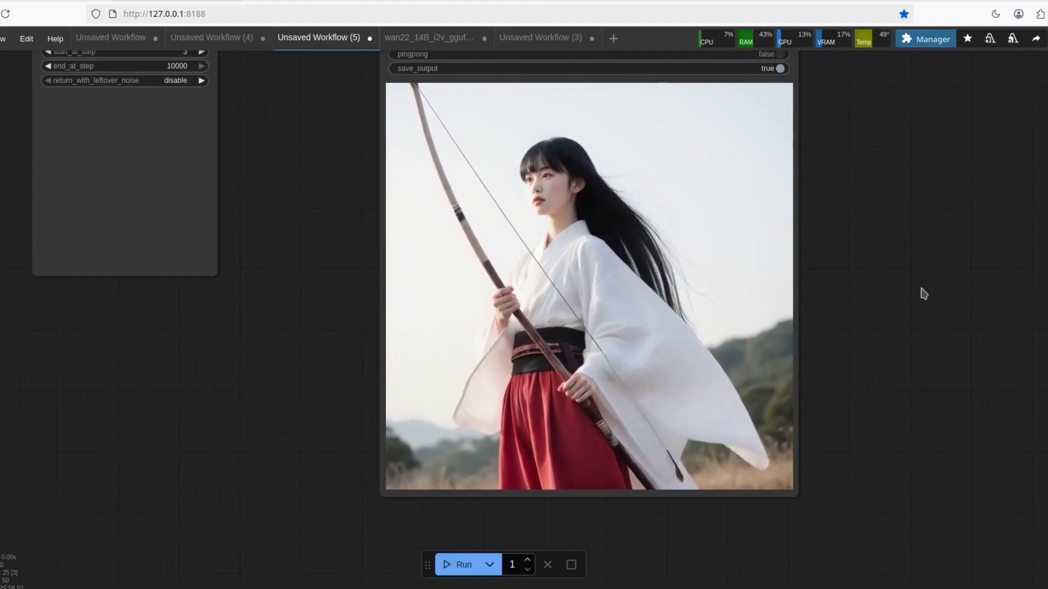
scroll(911, 290, down, 2)
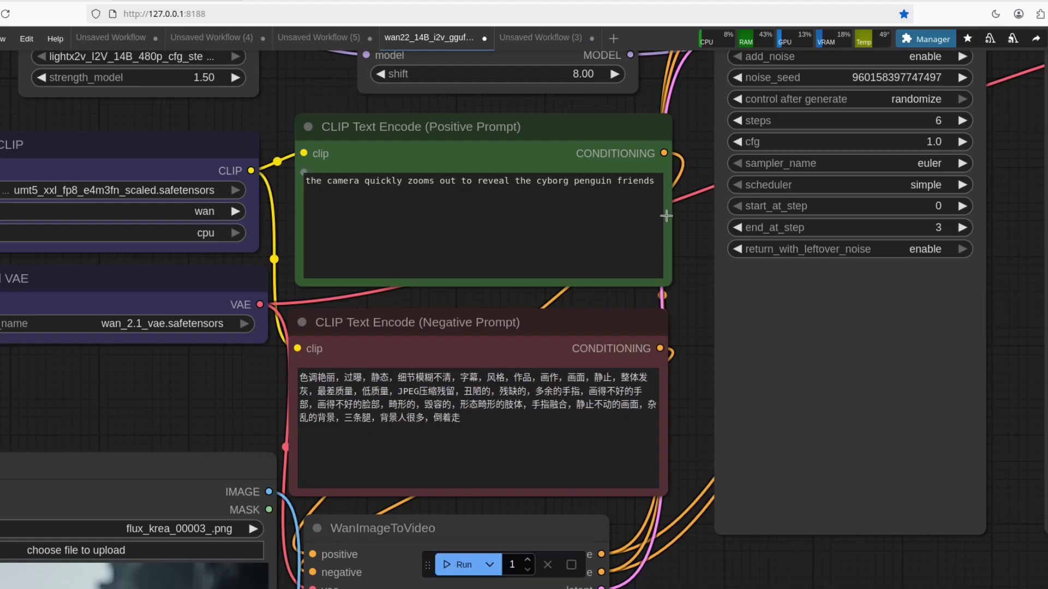
scroll(693, 263, down, 5)
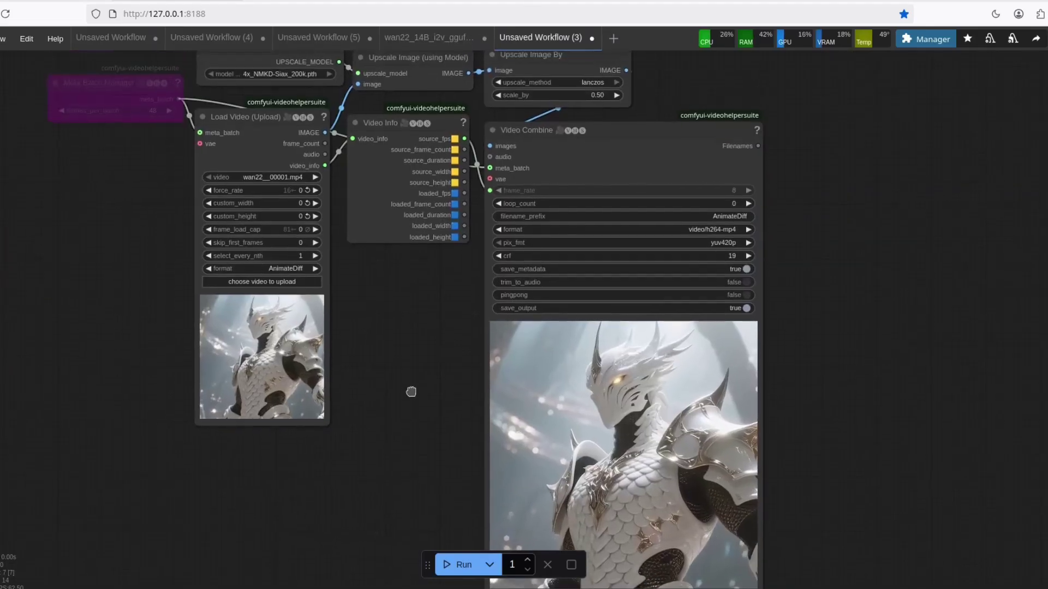
- In Unsaved Workflow (3), temporarily enlarge the Load Video node to compare the source clip with the Video Combine output
scroll(429, 344, up, 1)
drag(430, 343, 460, 434)
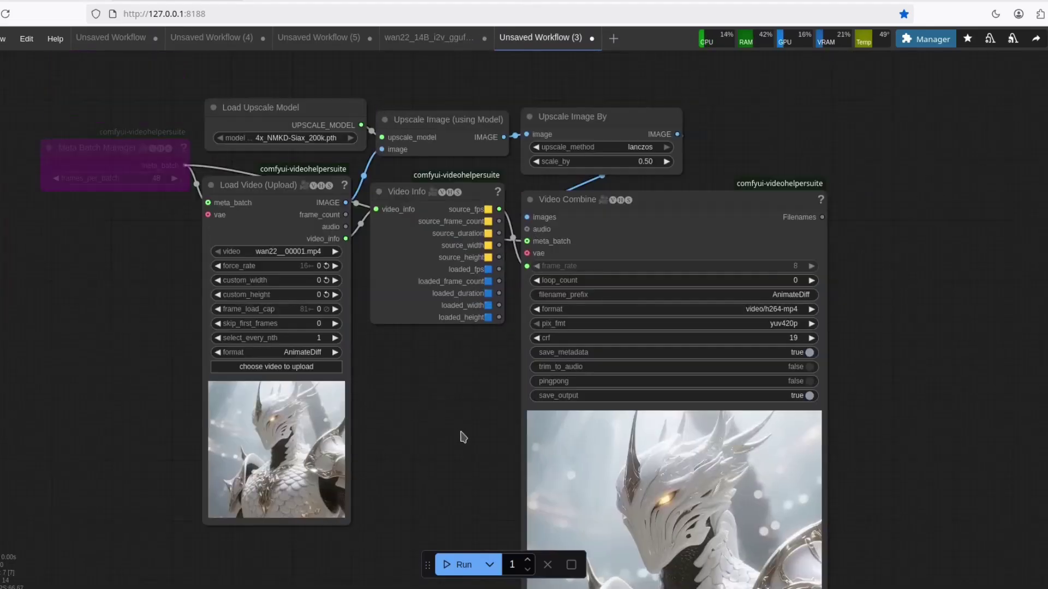
drag(366, 249, 533, 513)
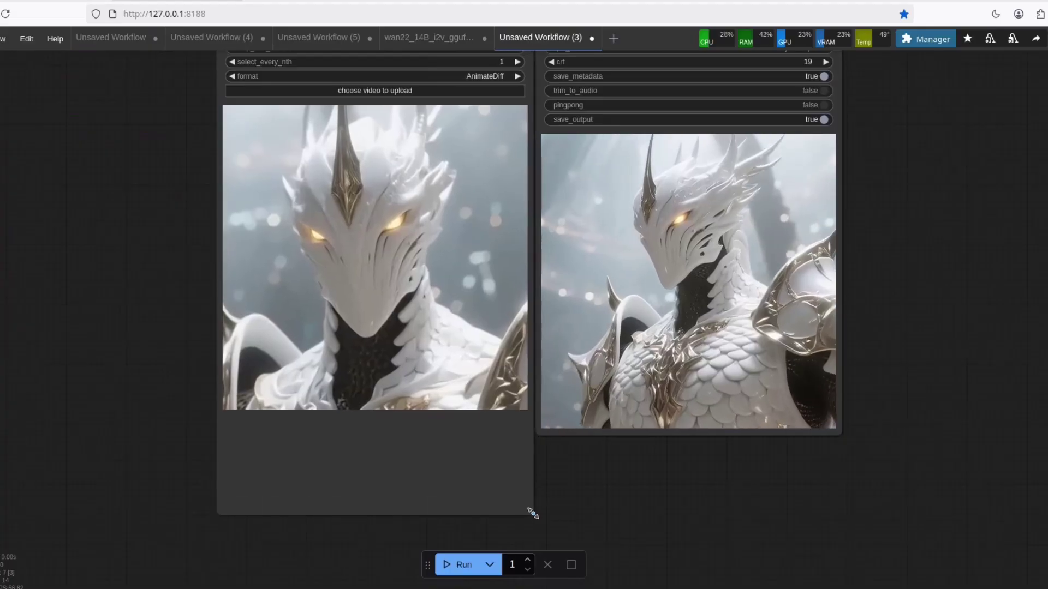
scroll(945, 312, up, 3)
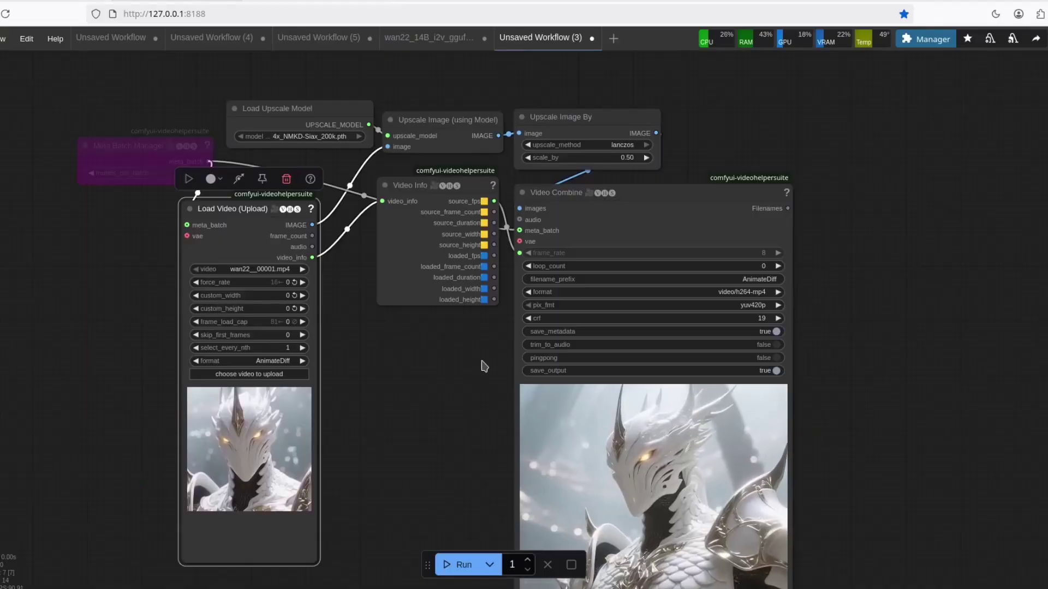
drag(448, 405, 433, 382)
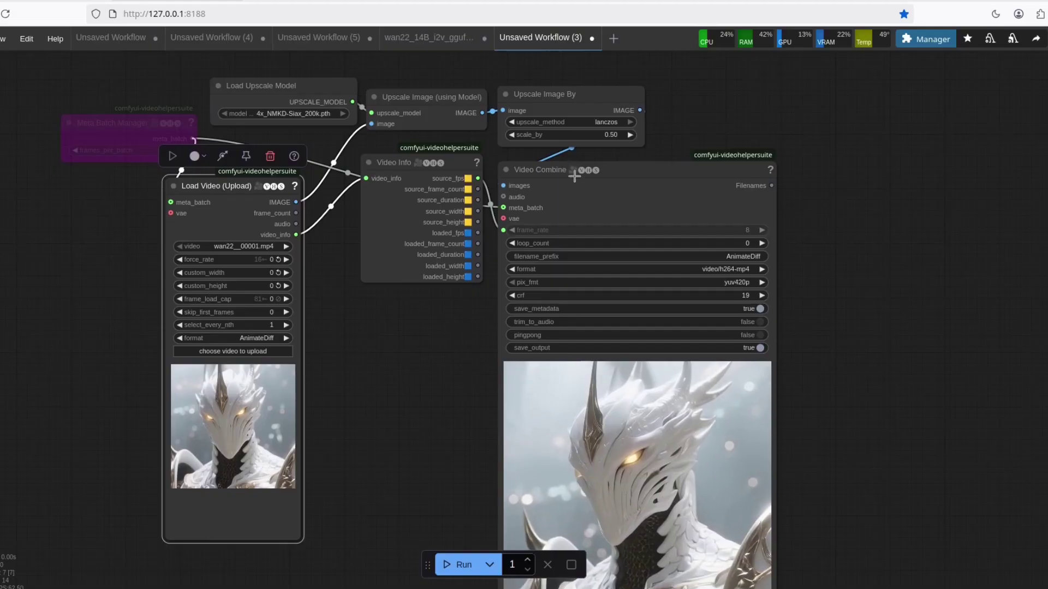
- Search the Custom Nodes Manager for "video h" to locate the video helper node pack
click(931, 42)
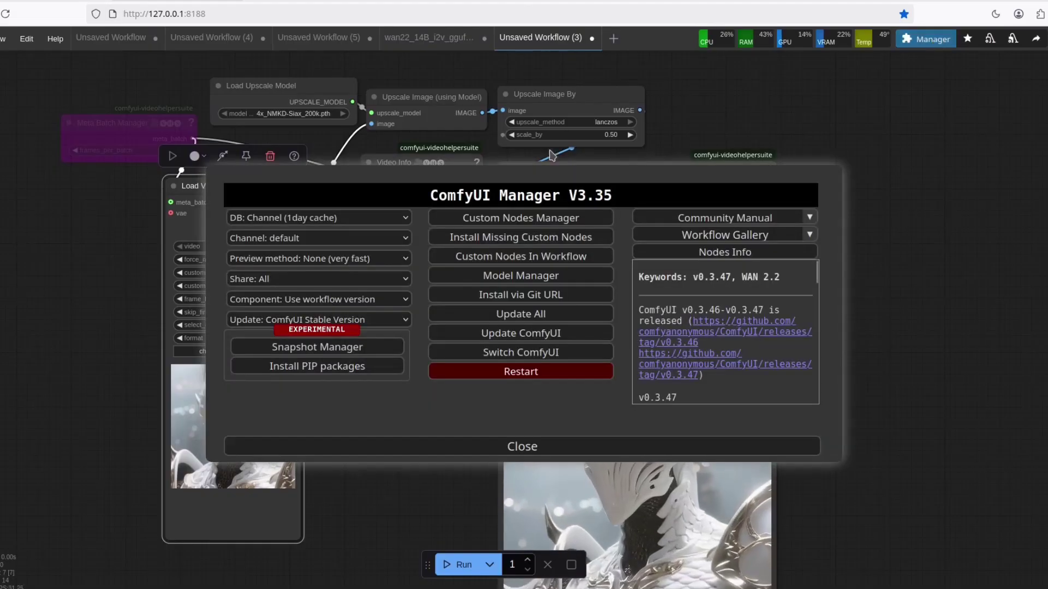
click(507, 221)
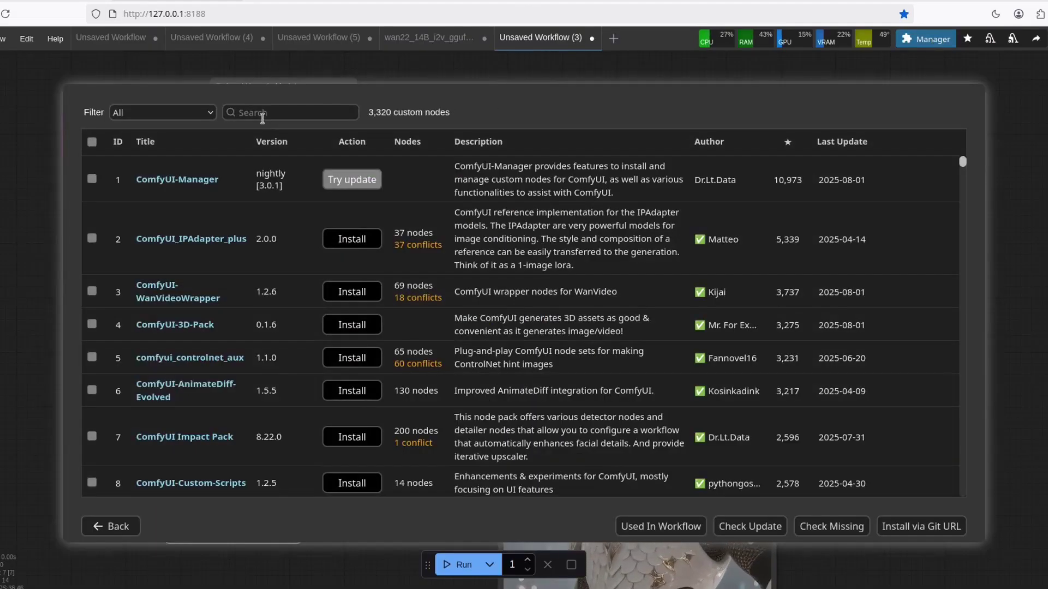
click(262, 116)
text(video h)
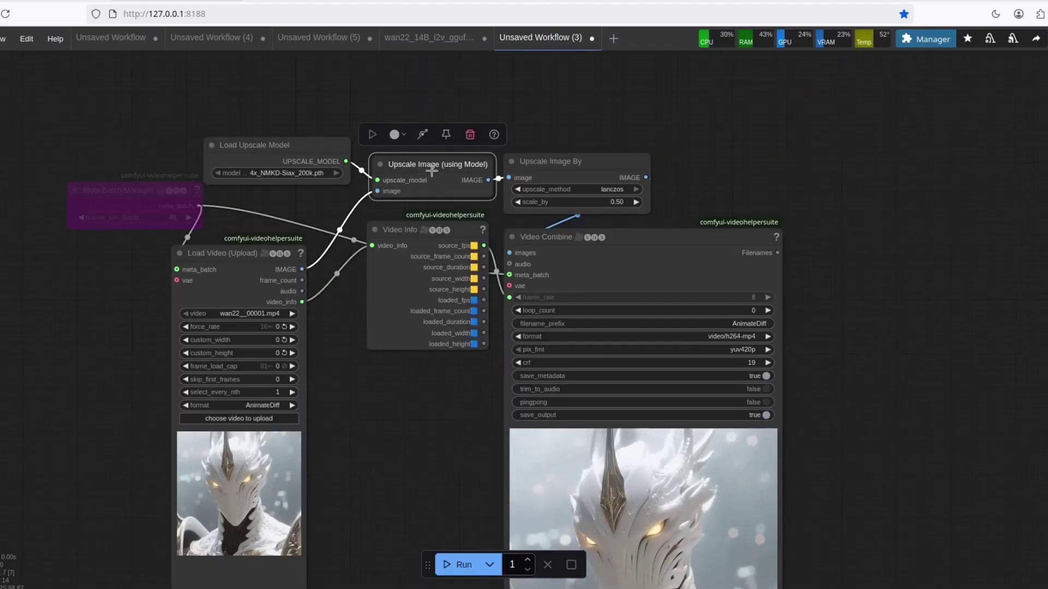
- Search the Model Manager for "upscale" to find the 4x_NMKD-Siax_200k model used by the Load Upscale Model node
click(288, 146)
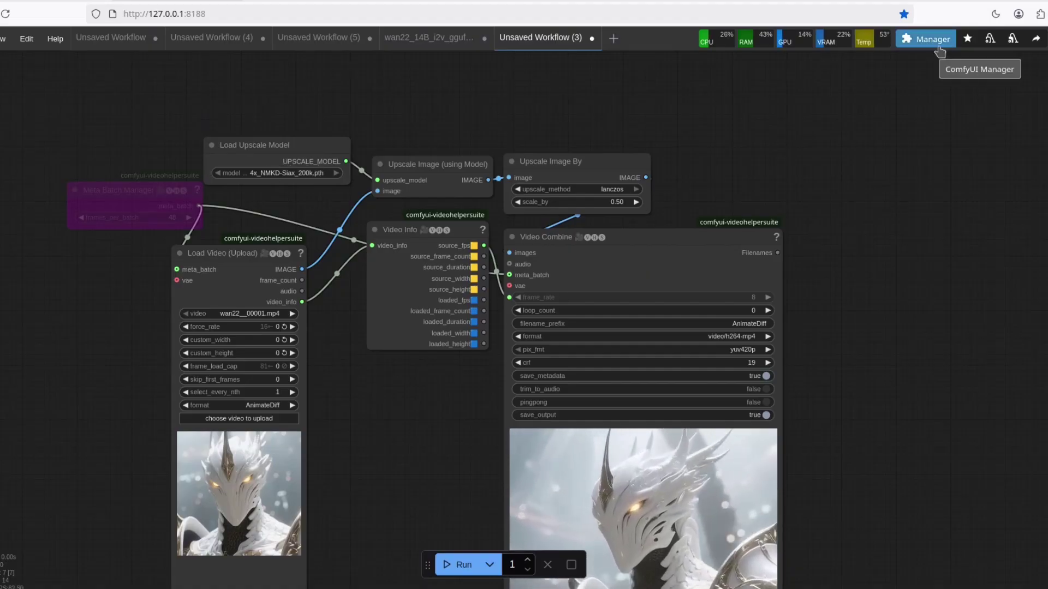
click(938, 46)
click(550, 220)
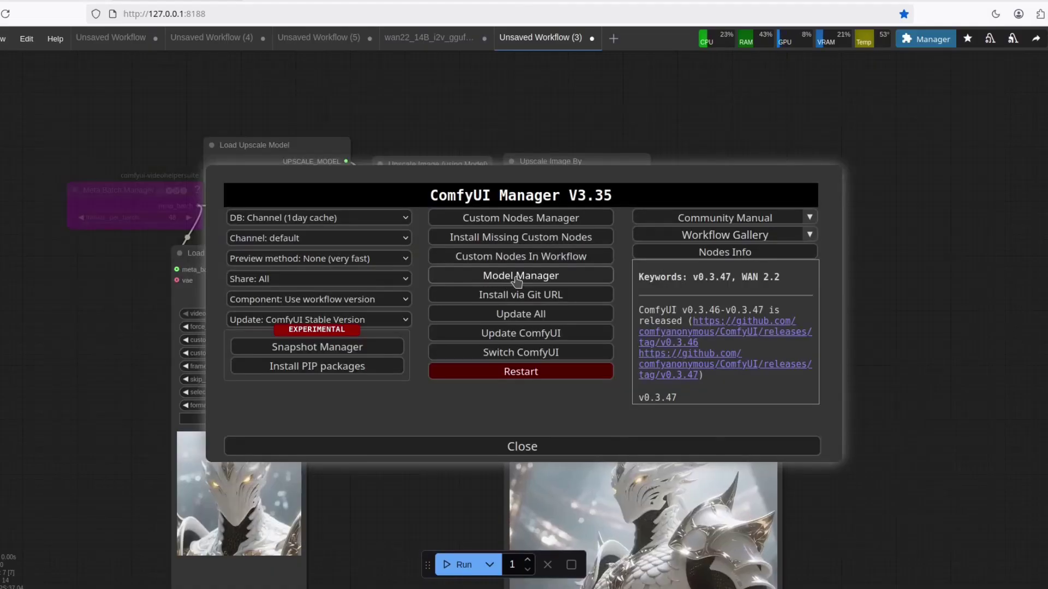
click(518, 279)
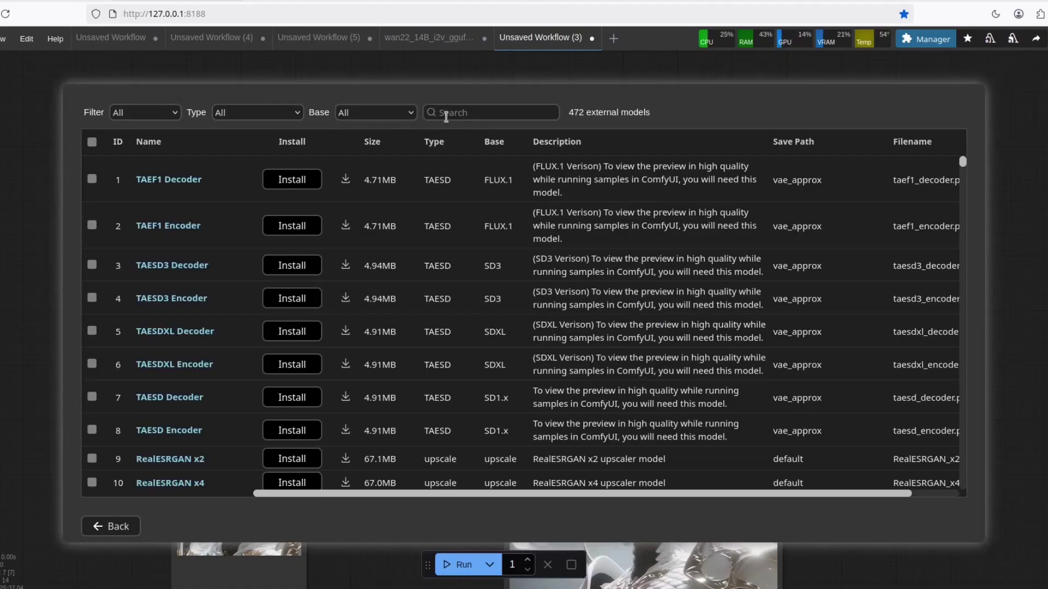
text(upscale)
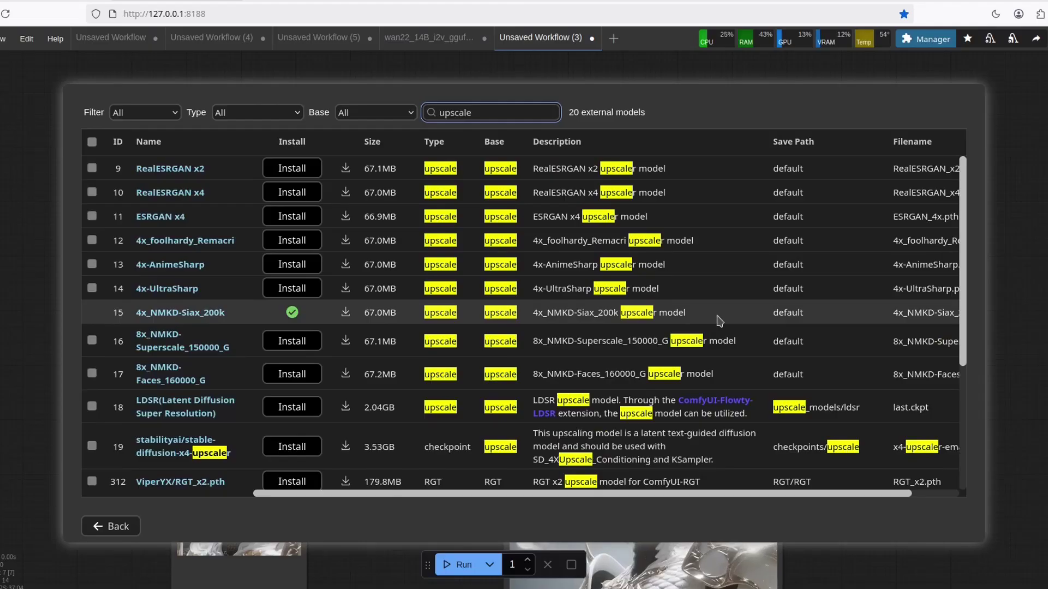
key(Escape)
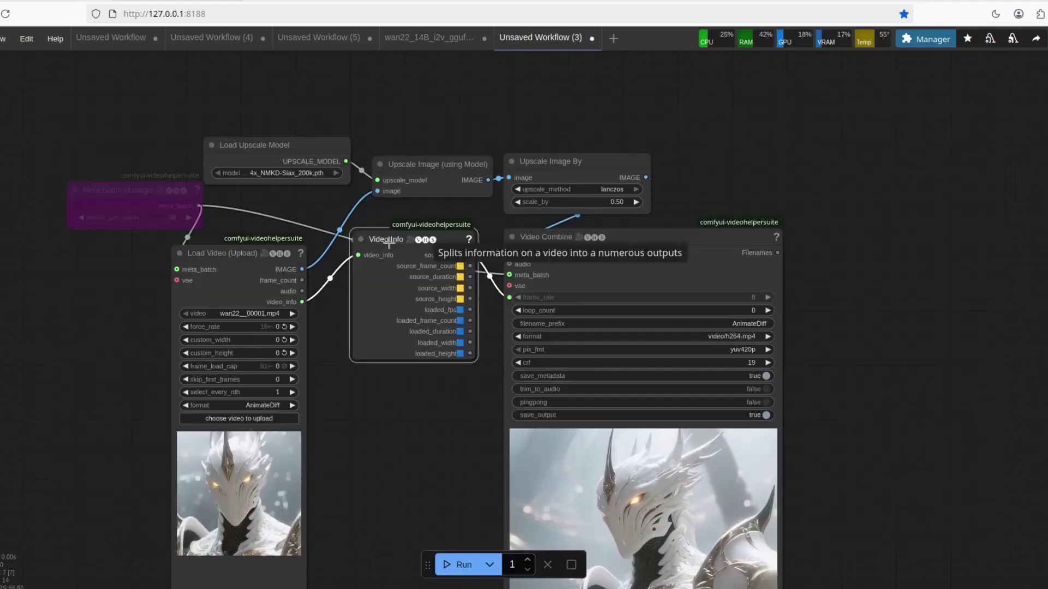
- Move the Video Info node lower, between the Load Video and Video Combine nodes, so its connections are clear
drag(389, 241, 378, 297)
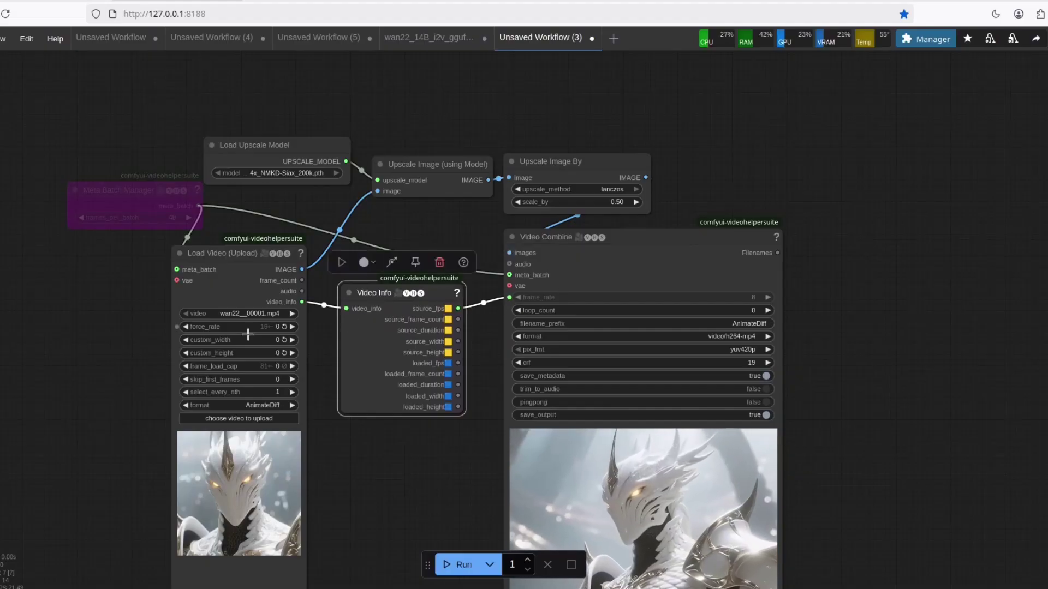
drag(382, 295, 376, 298)
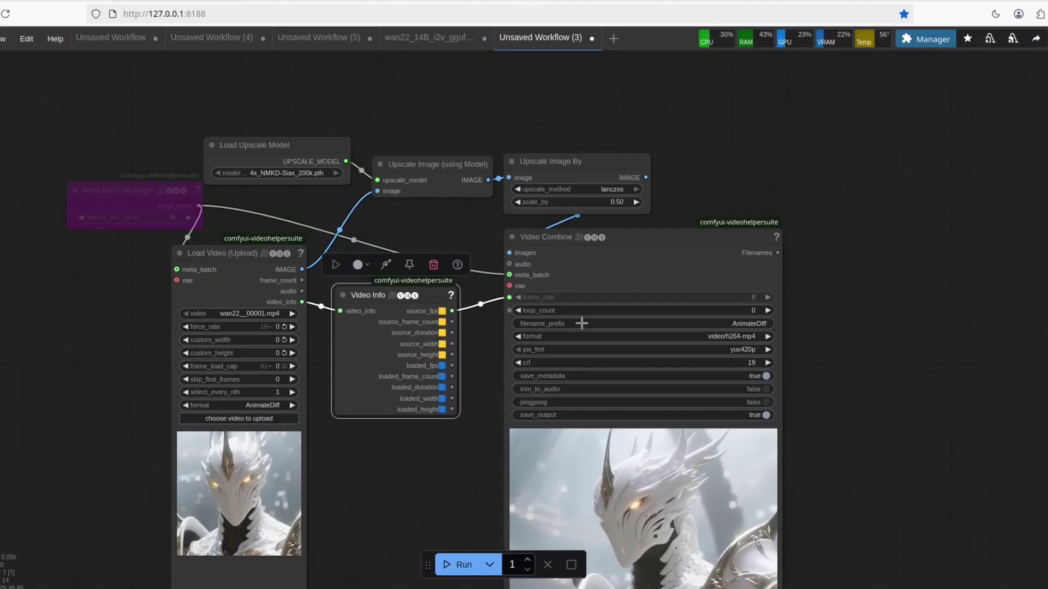
drag(367, 295, 357, 295)
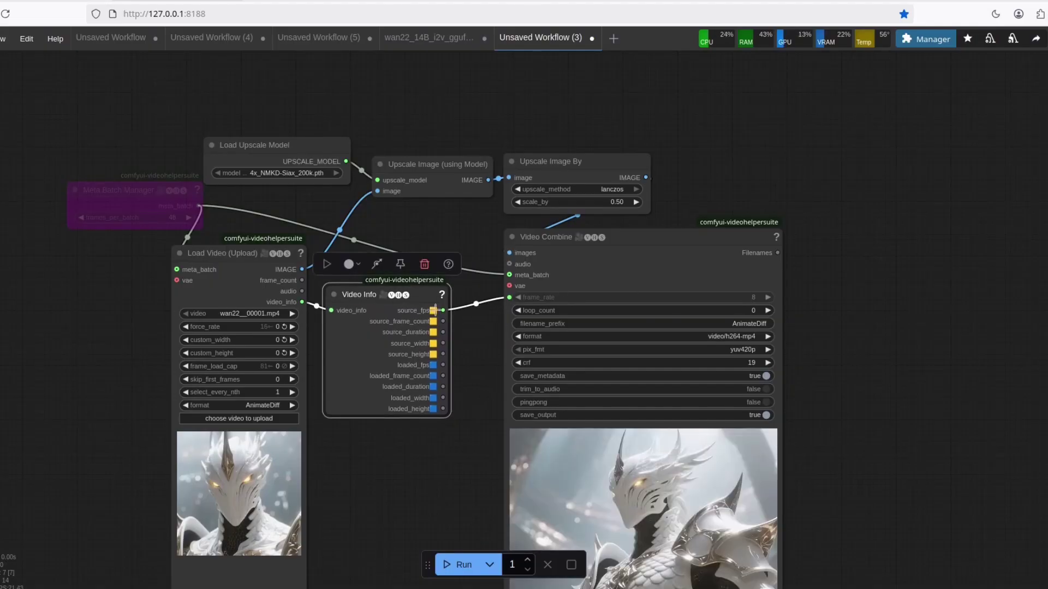
click(467, 334)
- Check the upscale model and scale_by settings, and move the Video Combine node farther away from the Video Info node
scroll(657, 212, up, 2)
drag(658, 212, 662, 180)
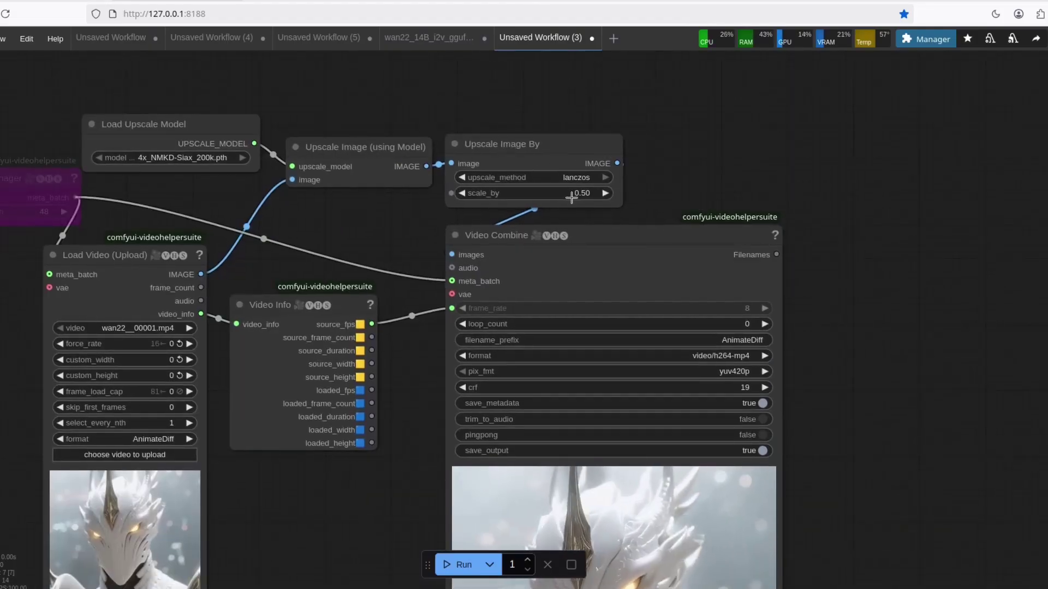
drag(230, 180, 375, 188)
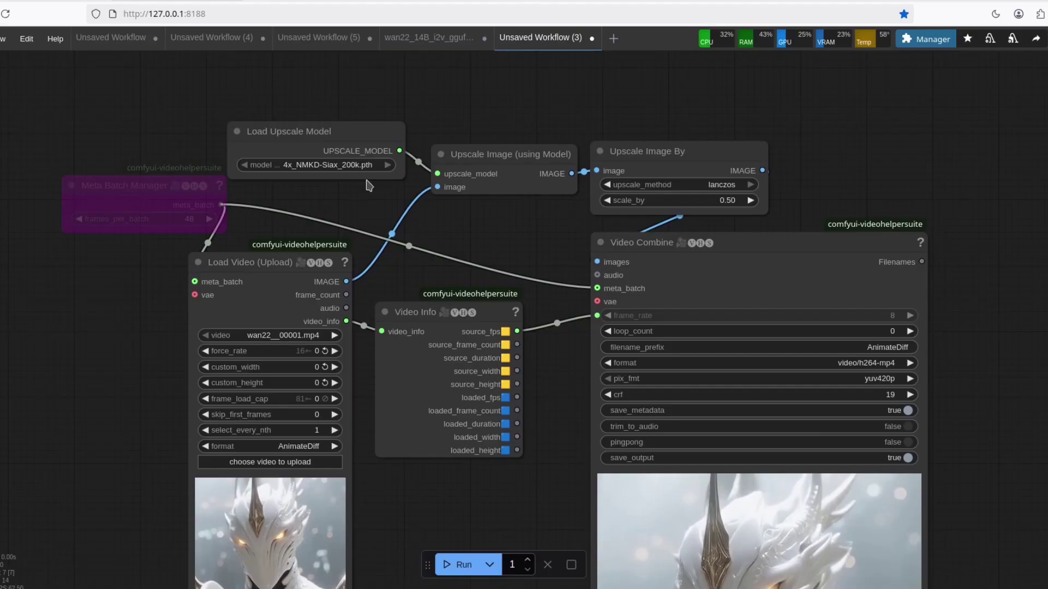
drag(369, 185, 248, 157)
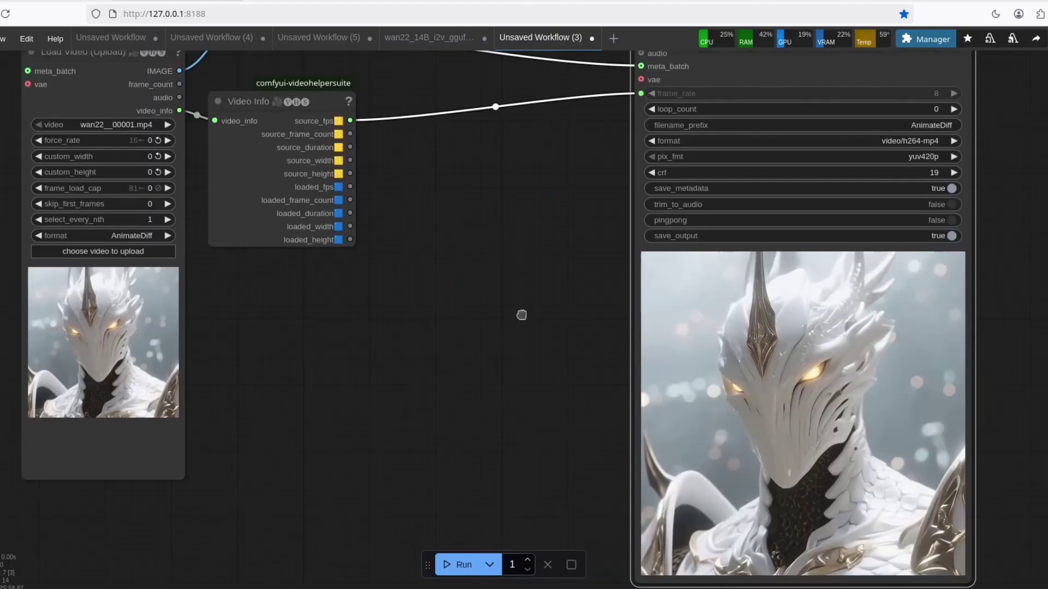
- Inspect the upscaled video in the Video Combine node up close and review the complete upscaling workflow
drag(521, 315, 433, 252)
scroll(429, 264, up, 2)
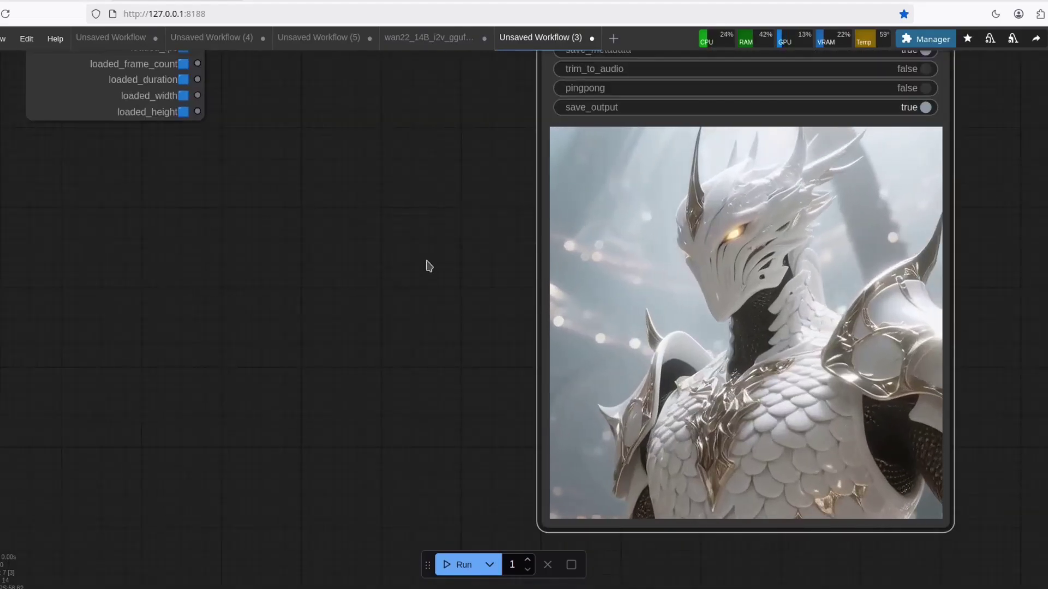
scroll(429, 266, down, 3)
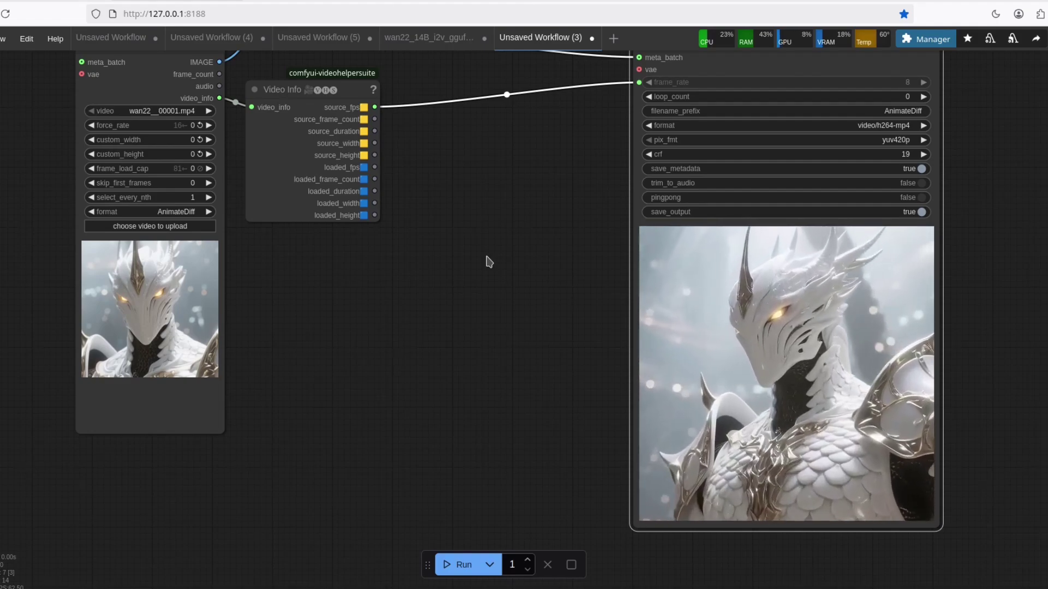
scroll(489, 262, down, 2)
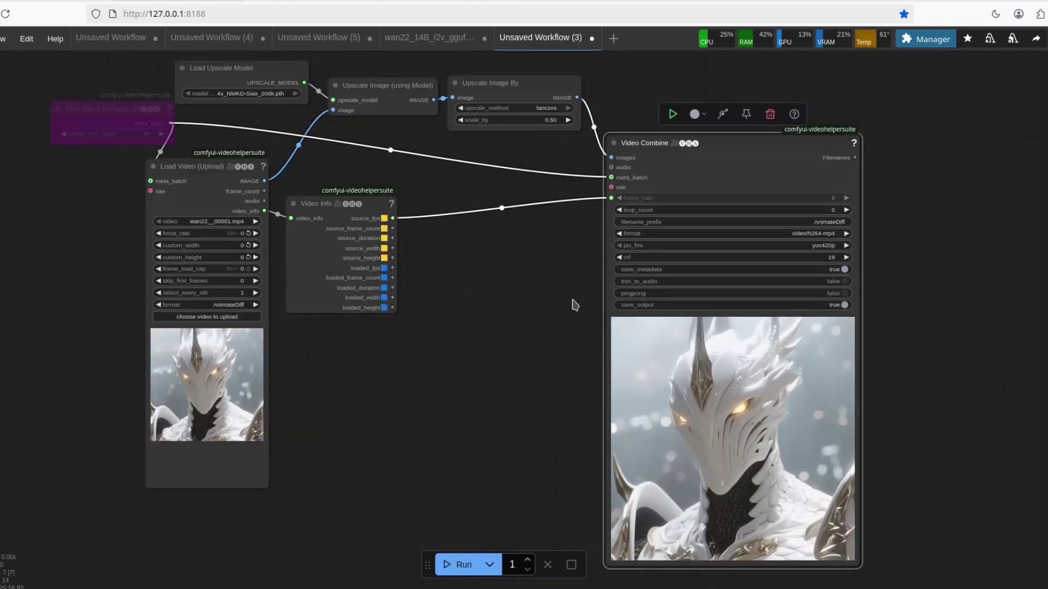